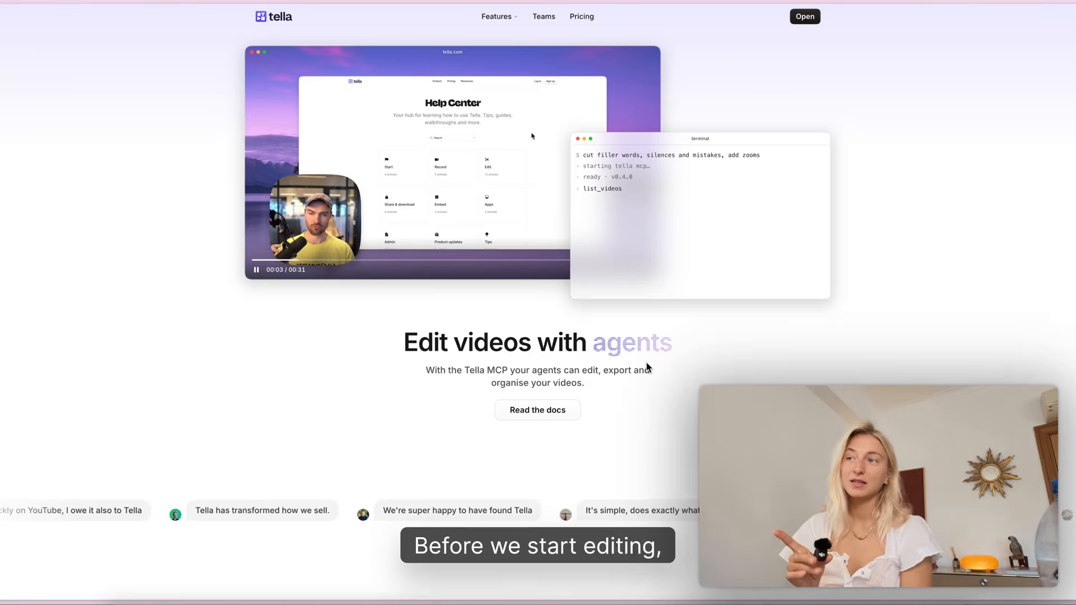
# Find the Tella MCP server documentation by searching for "tella mcp" and open tella.com/docs/mcp-server.
pyautogui.scroll(-10, 647, 362)
pyautogui.scroll(-2, 646, 368)
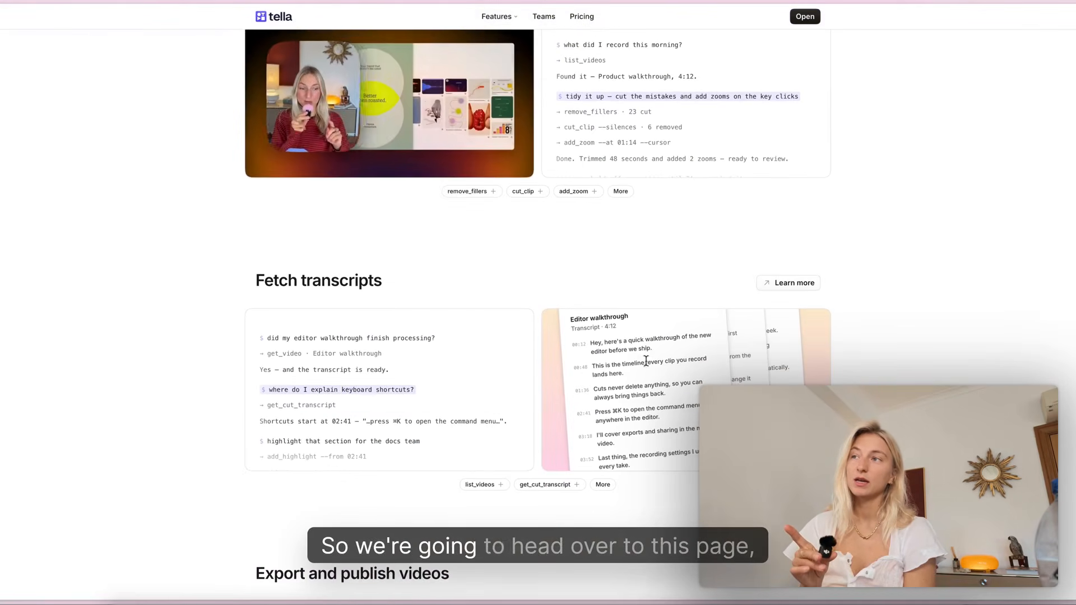
pyautogui.press('super+t')
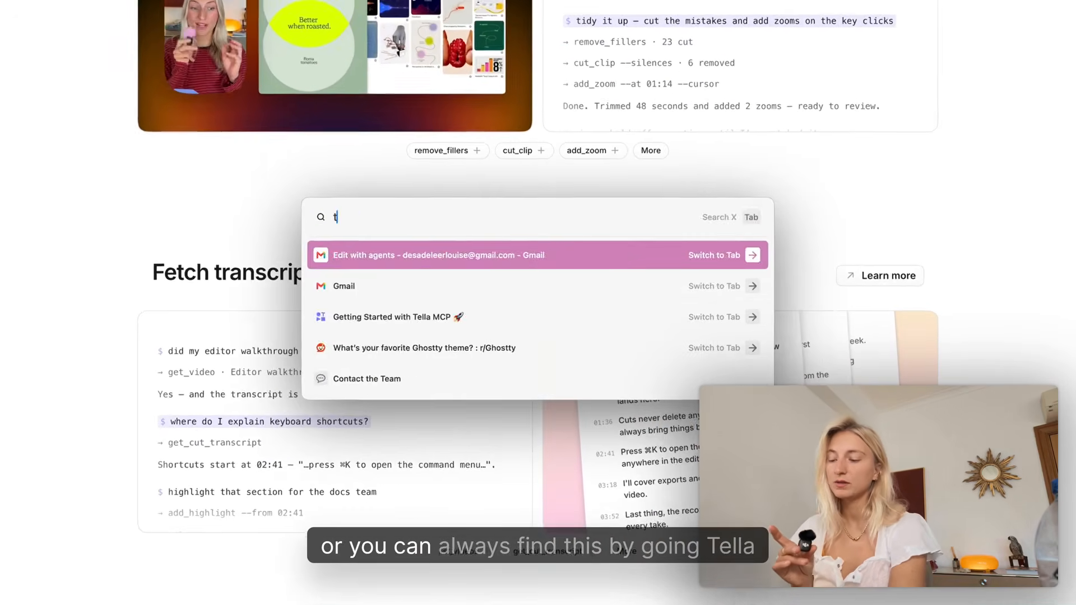
pyautogui.write('tella mcp')
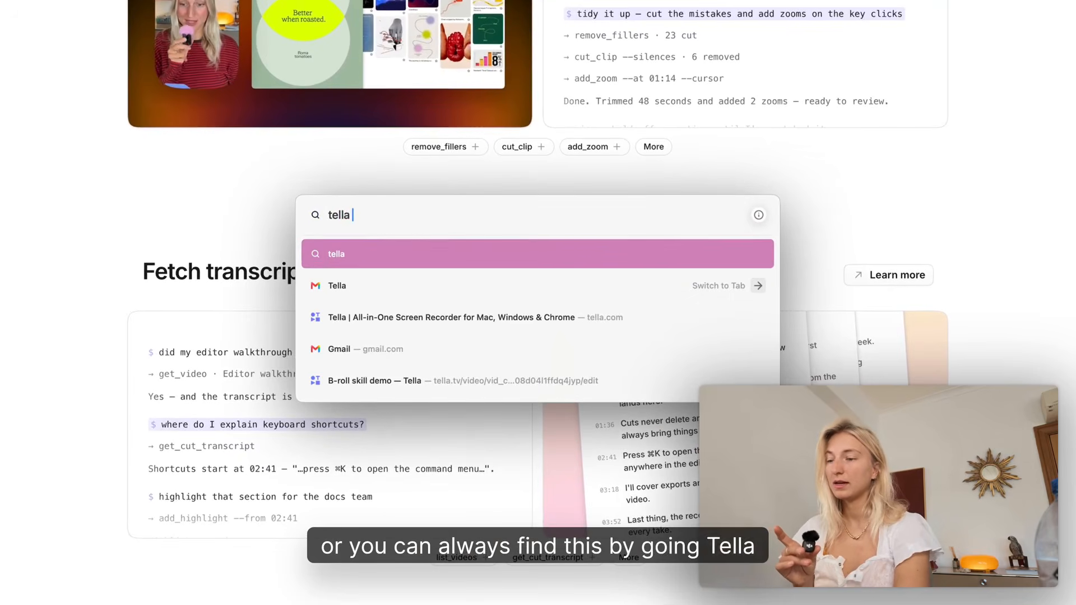
pyautogui.press('Down')
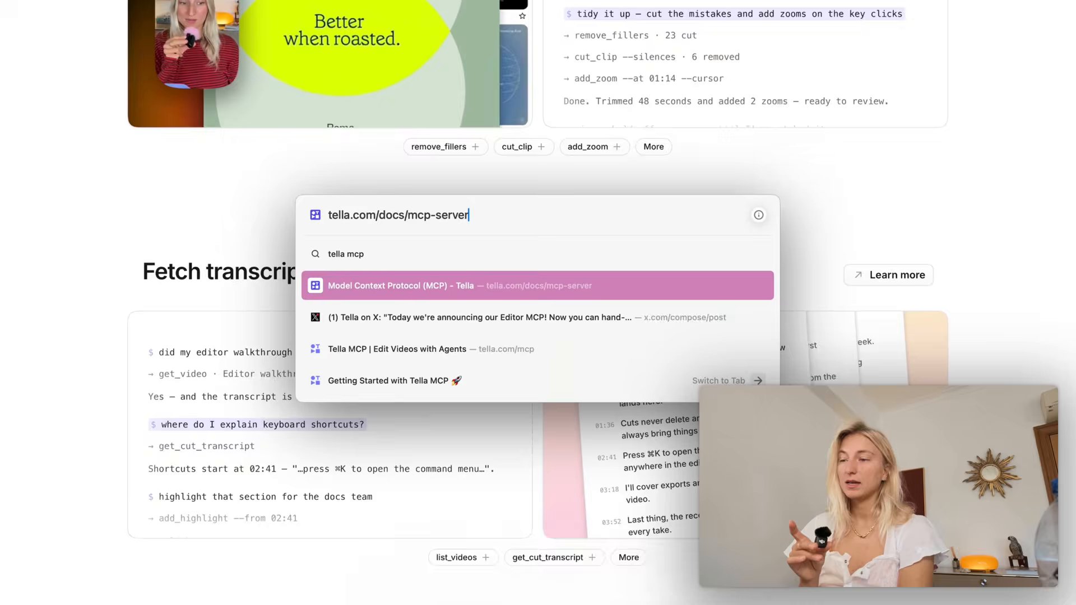
pyautogui.press('Return')
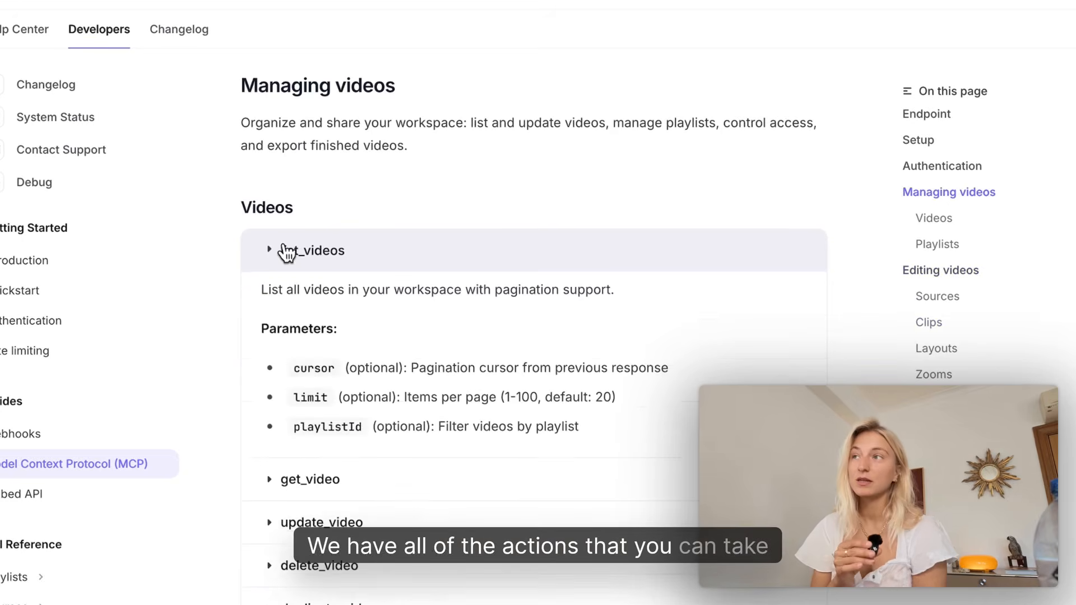
# Examine the MCP documentation's tools for managing videos and playlists, and for editing clips, layouts, zooms, blurs and highlights.
pyautogui.click(286, 252)
pyautogui.click(269, 253)
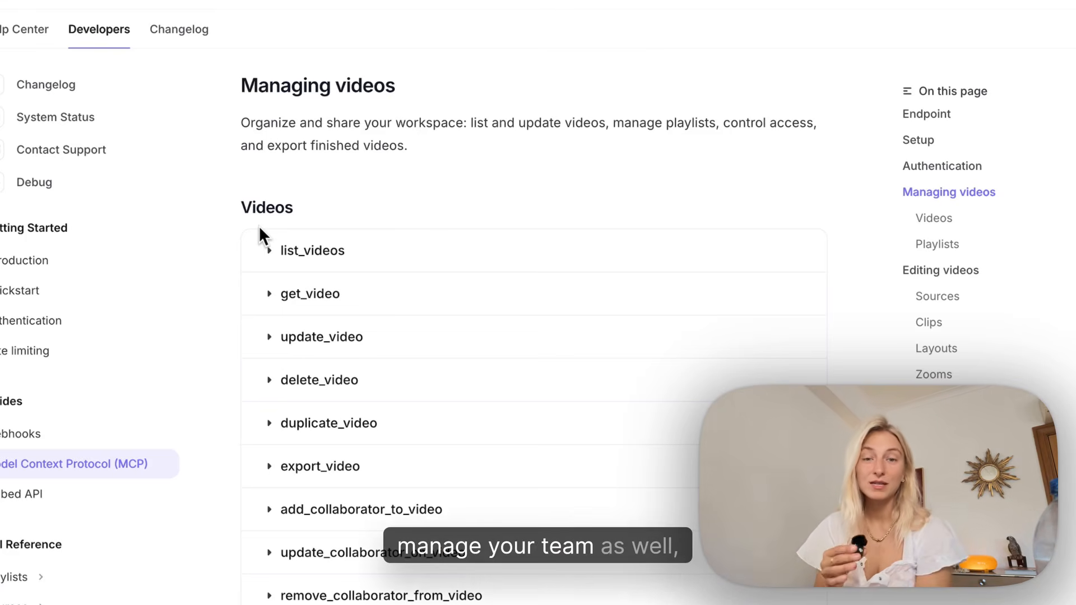
pyautogui.scroll(-3, 257, 226)
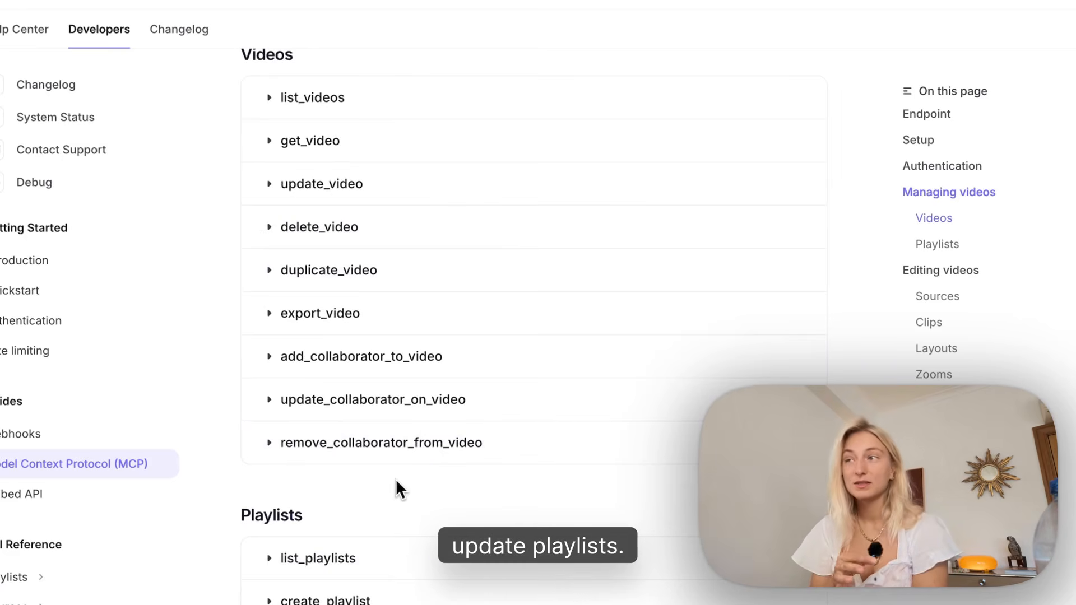
pyautogui.scroll(-6, 437, 546)
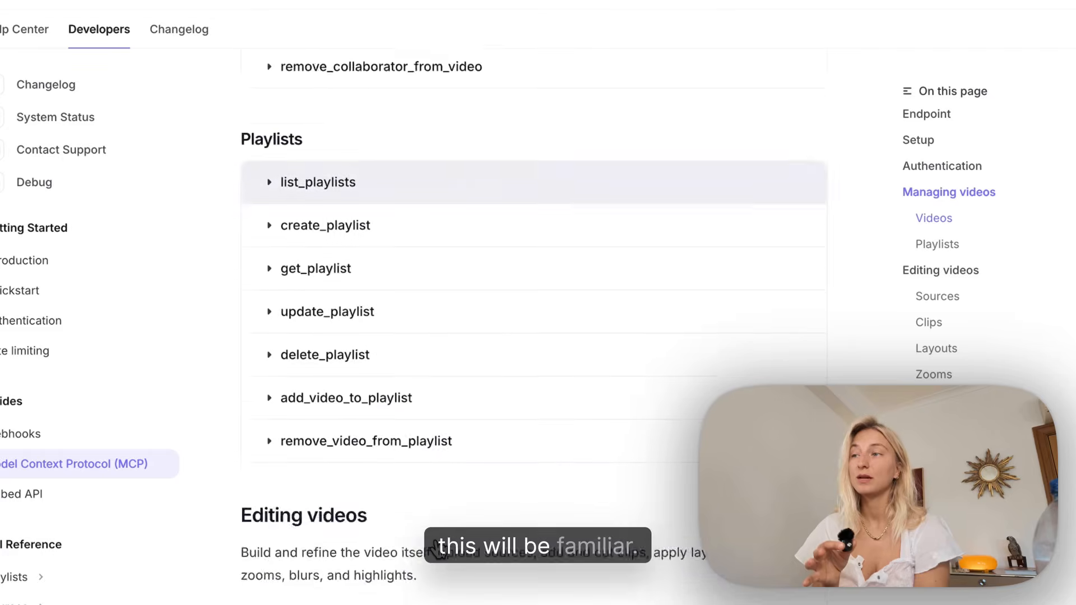
pyautogui.scroll(-10, 437, 548)
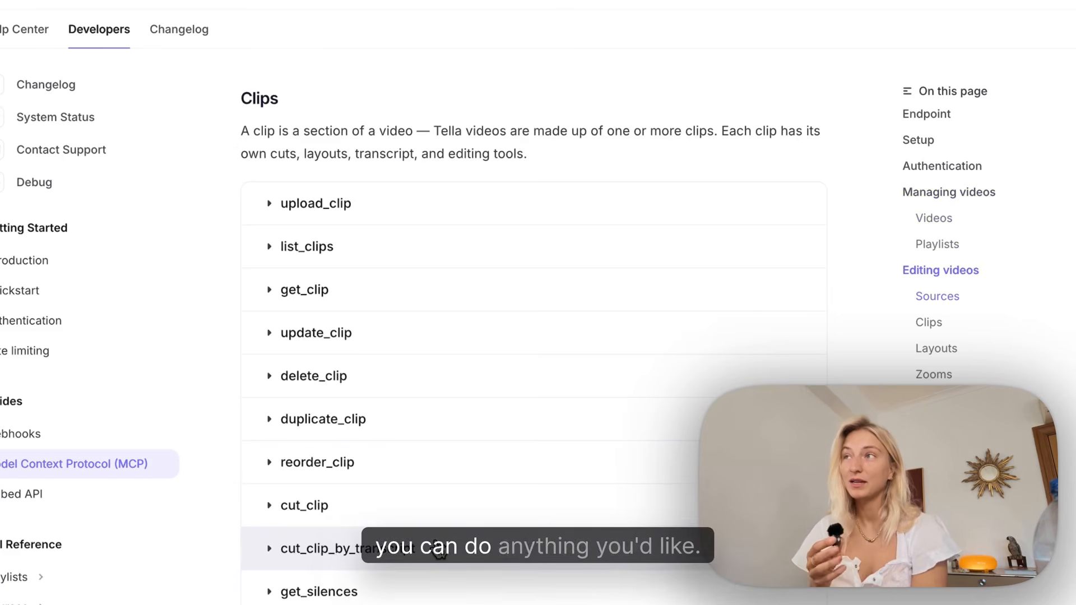
pyautogui.scroll(-1, 438, 549)
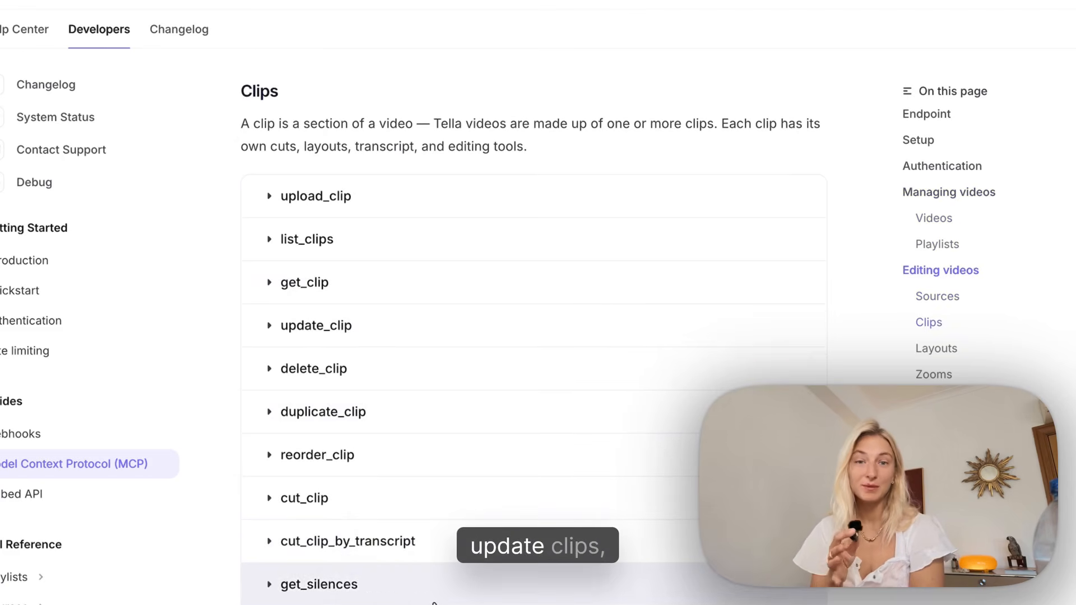
pyautogui.scroll(-8, 434, 599)
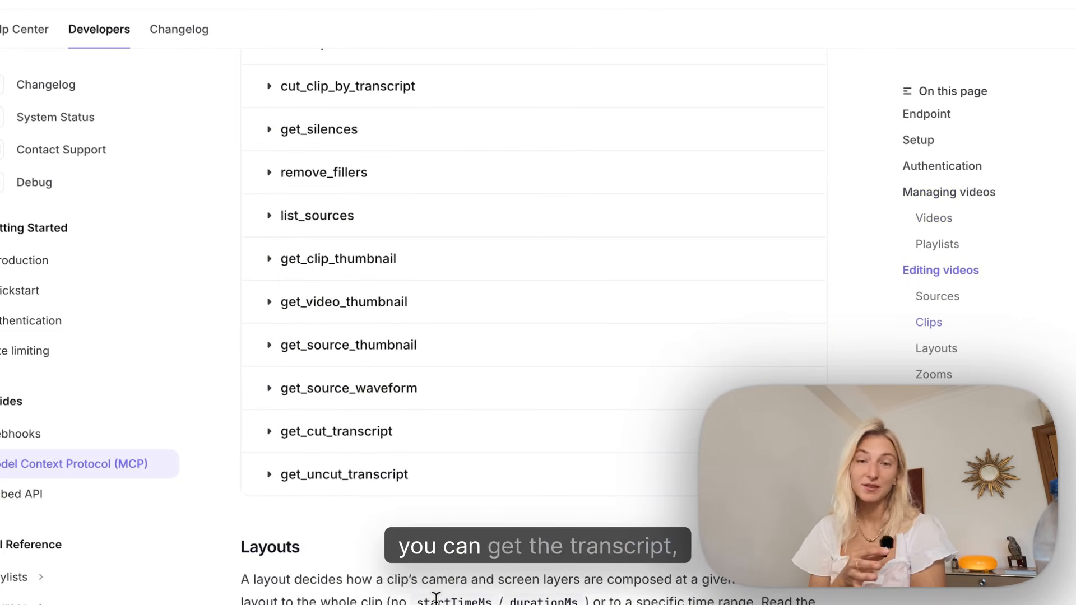
pyautogui.scroll(-6, 436, 597)
pyautogui.scroll(-1, 436, 597)
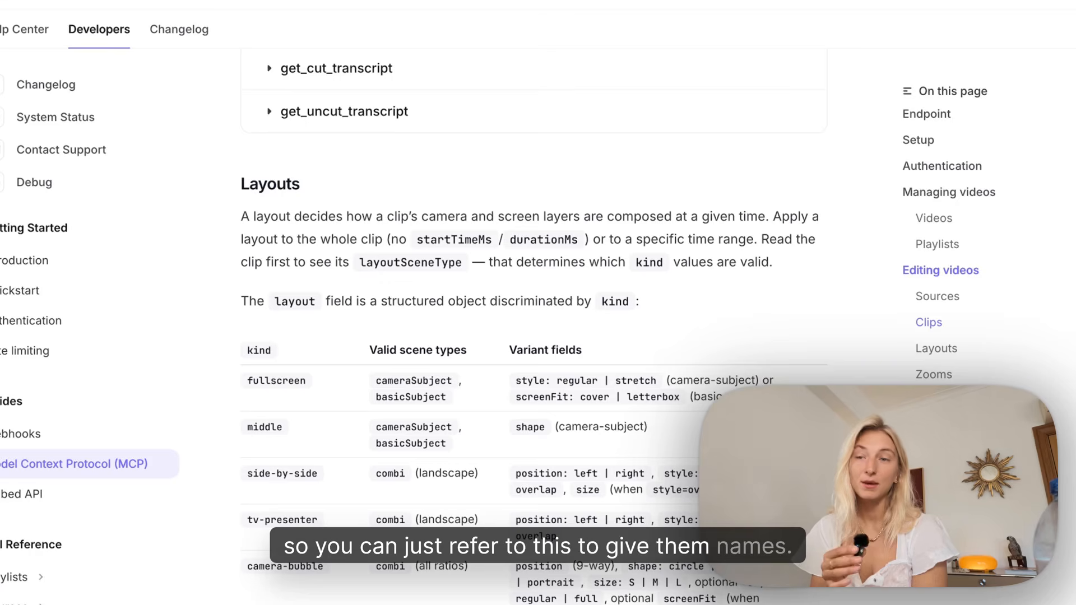
pyautogui.scroll(-15, 533, 325)
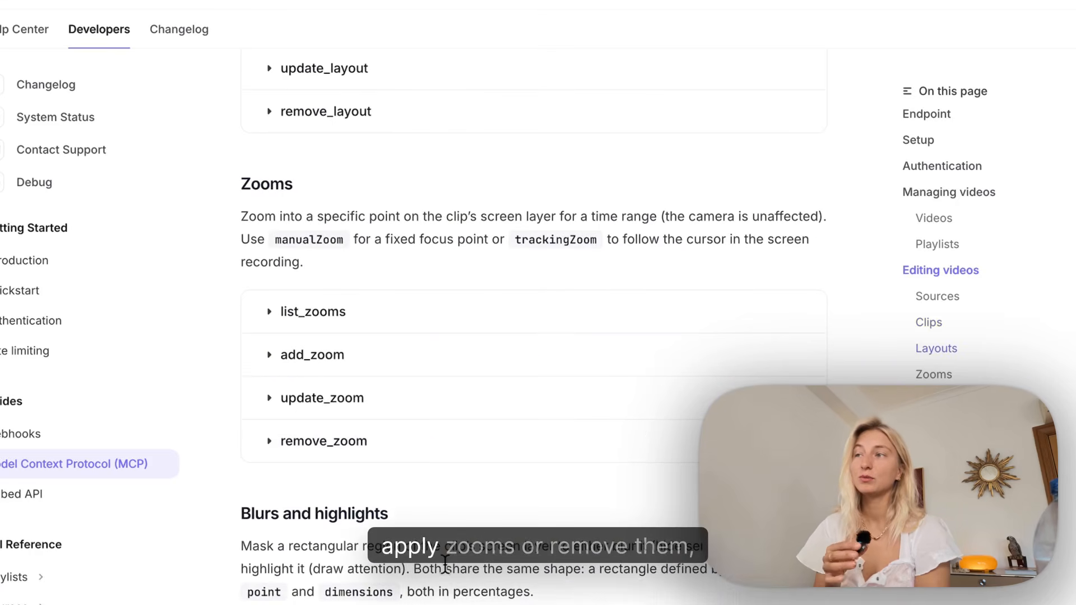
pyautogui.scroll(-5, 532, 325)
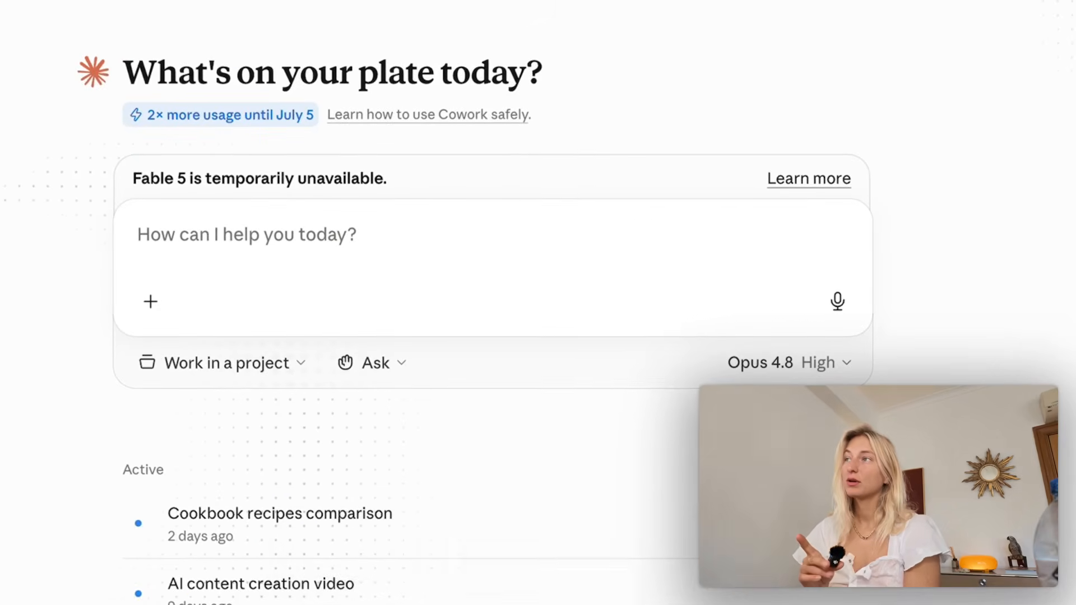
# In the Claude desktop app, open the form for adding a custom connector from the connector settings.
pyautogui.click(240, 274)
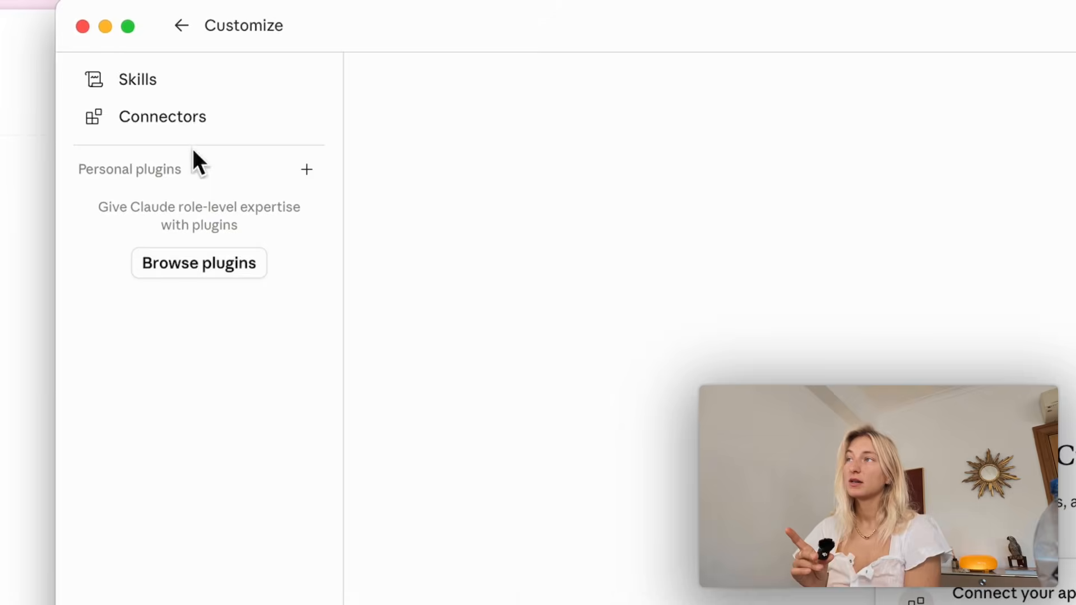
pyautogui.click(180, 119)
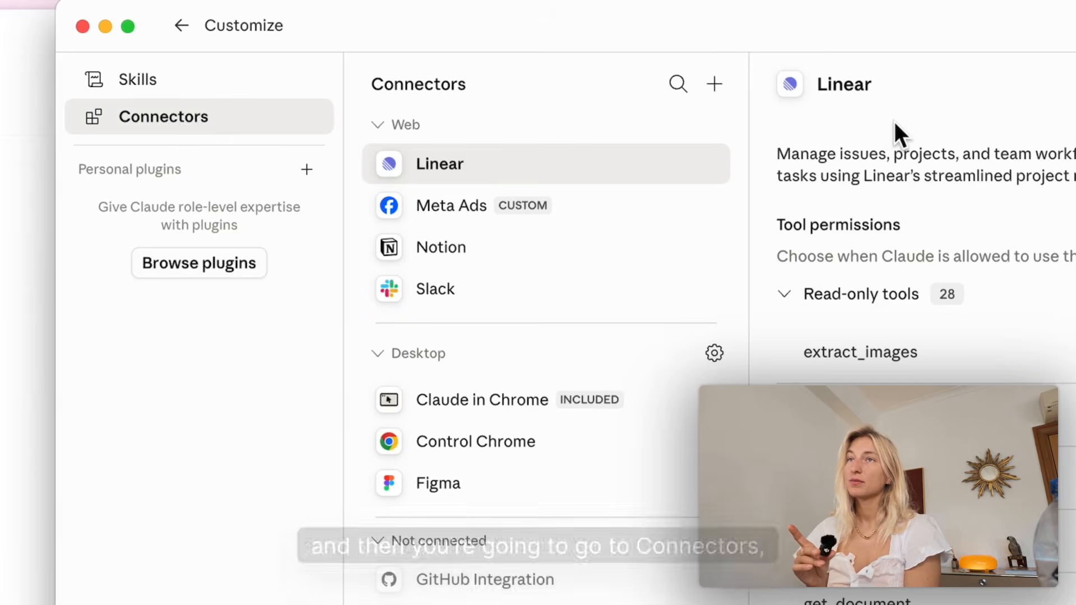
pyautogui.click(714, 83)
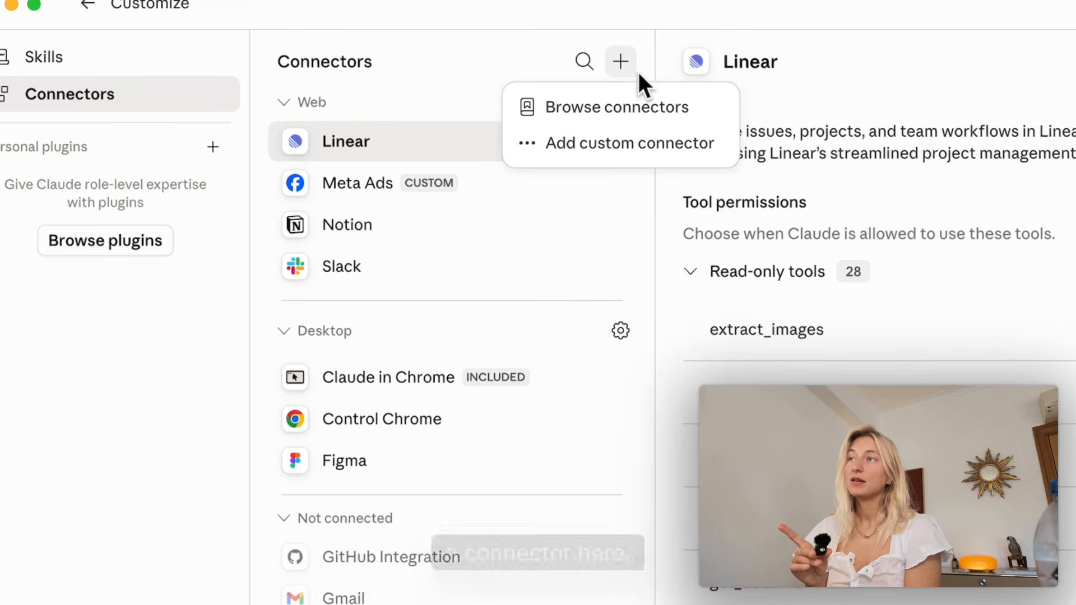
pyautogui.click(676, 146)
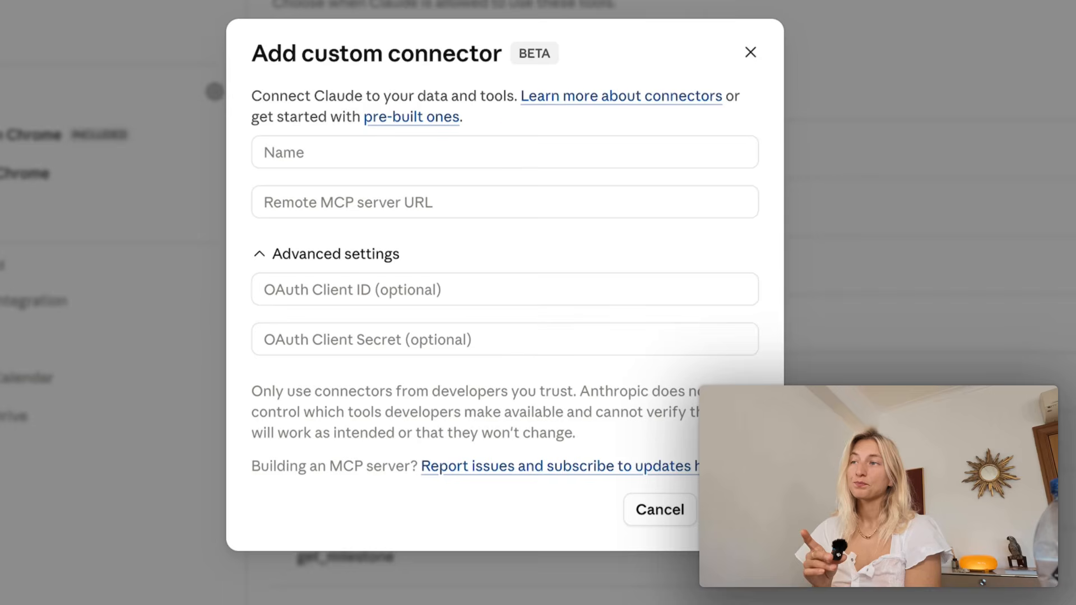
pyautogui.click(511, 149)
pyautogui.write('Tella')
pyautogui.click(510, 202)
pyautogui.write('https://api.tella.com/mcp')
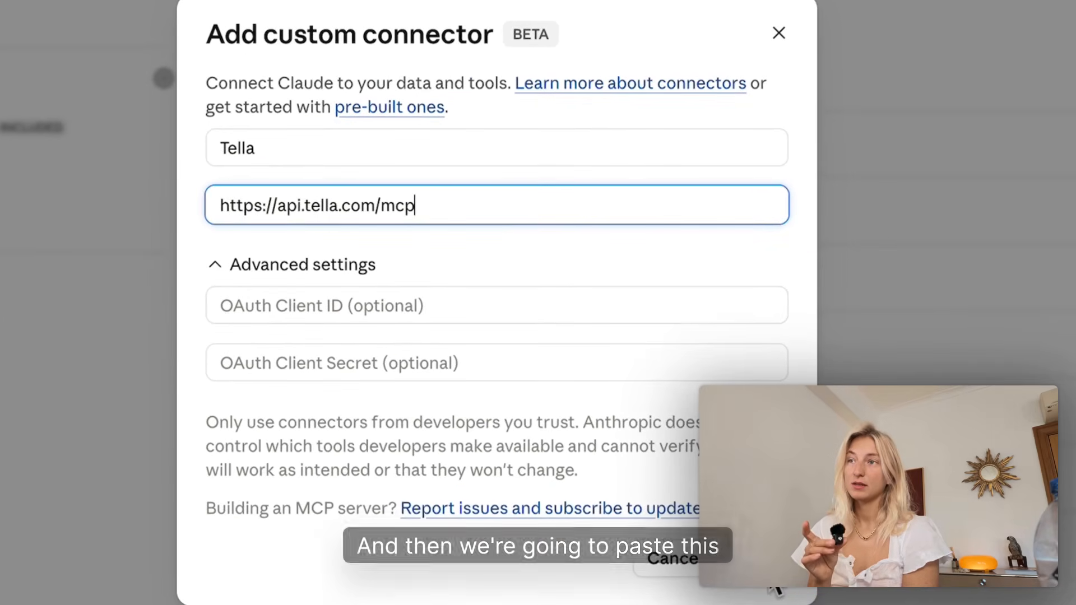
pyautogui.click(766, 562)
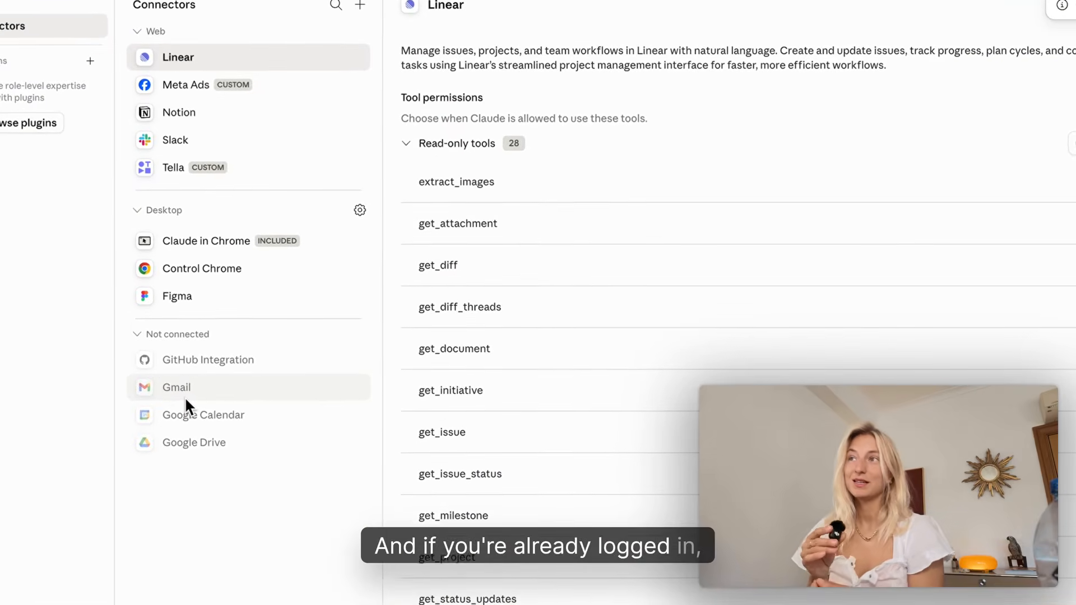
# Review the list of tools and permissions offered by the Tella custom connector.
pyautogui.click(252, 168)
pyautogui.scroll(-2, 603, 270)
pyautogui.scroll(-10, 605, 273)
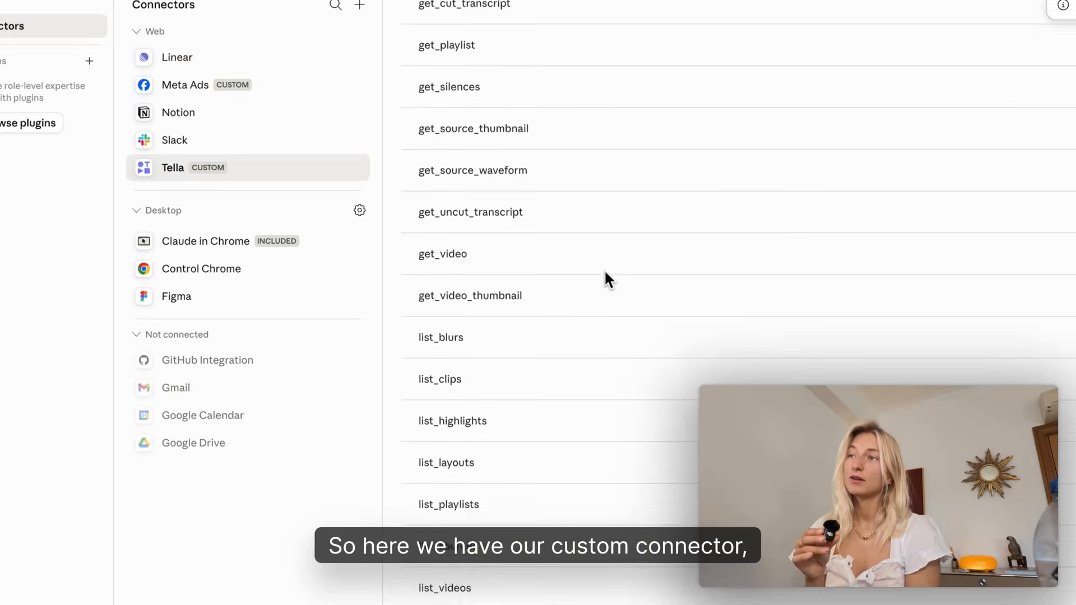
pyautogui.scroll(-15, 637, 362)
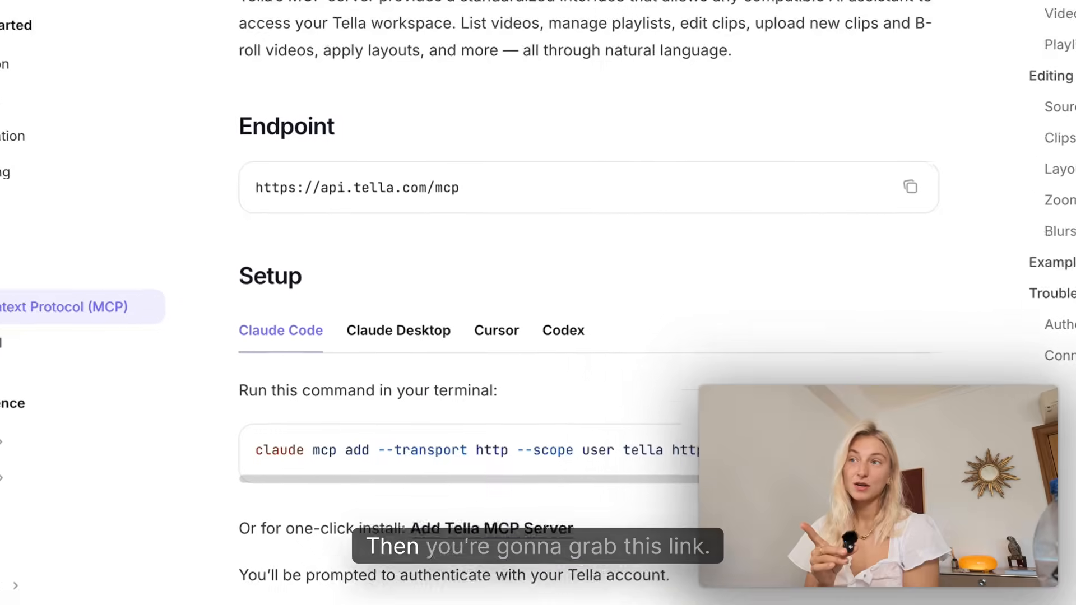
pyautogui.click(799, 373)
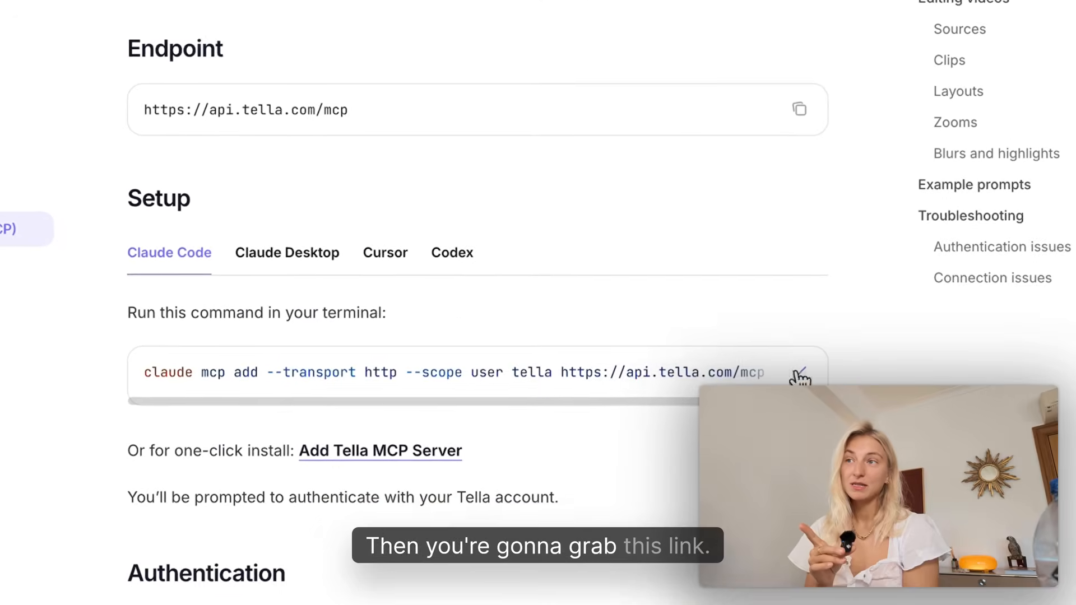
pyautogui.moveTo(451, 247); pyautogui.dragTo(460, 311)
pyautogui.click(189, 263)
pyautogui.press('super+Tab')
pyautogui.press('super+v')
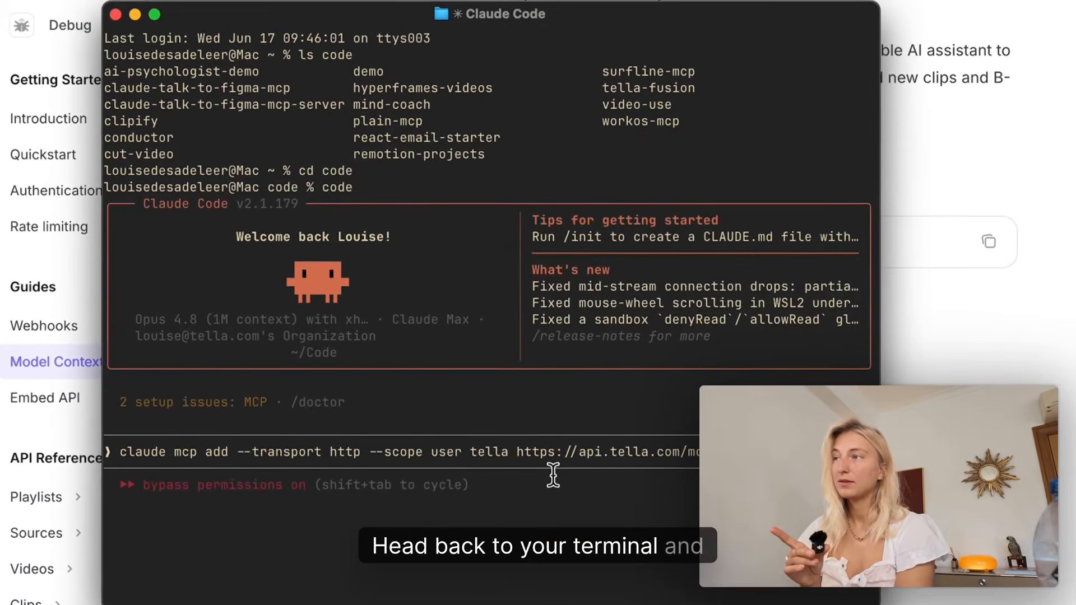
pyautogui.press('Return')
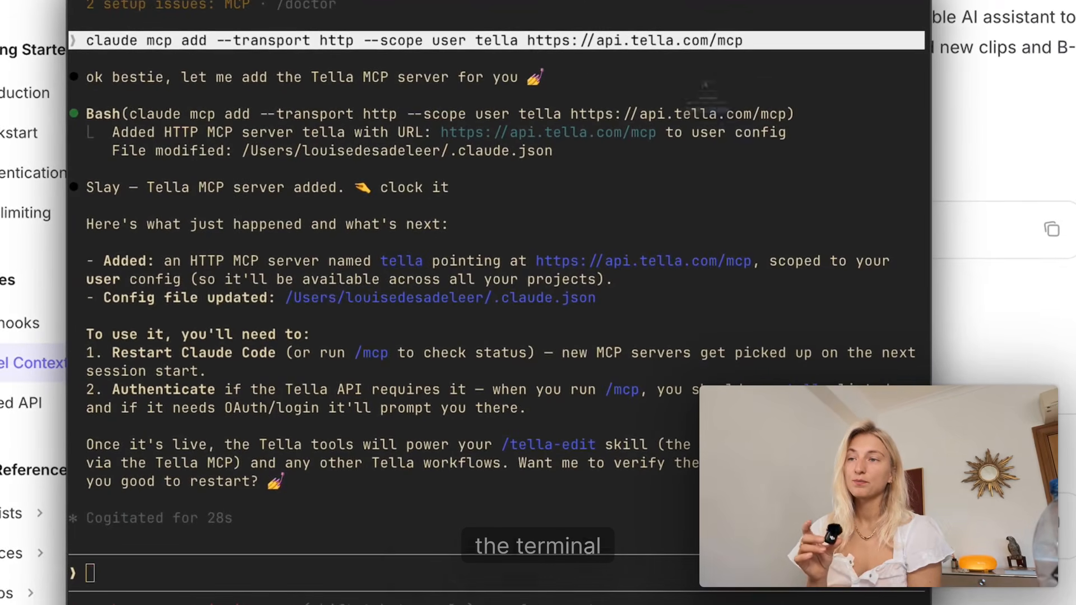
# Restart the terminal with a fresh Claude Code session and bring up its MCP servers with /mcp.
pyautogui.press('super+q')
pyautogui.press('Return')
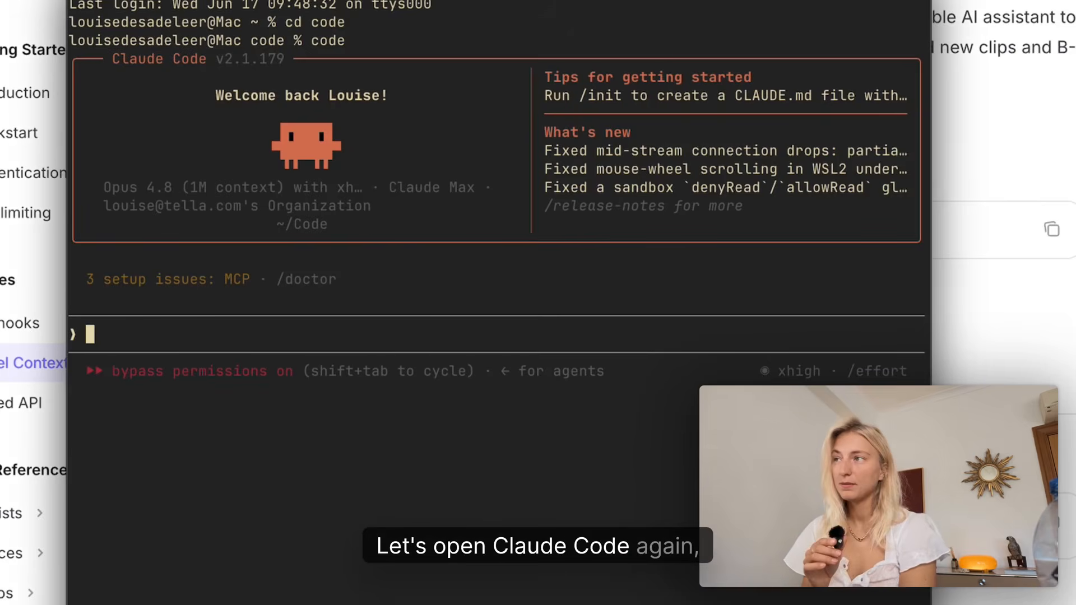
pyautogui.write('/mcp')
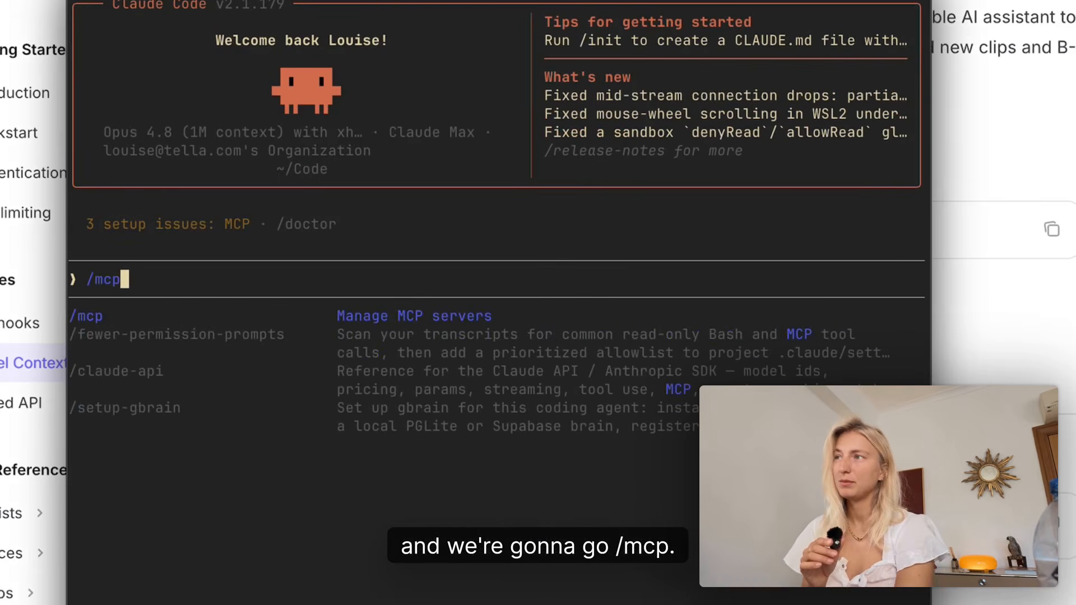
pyautogui.press('Return')
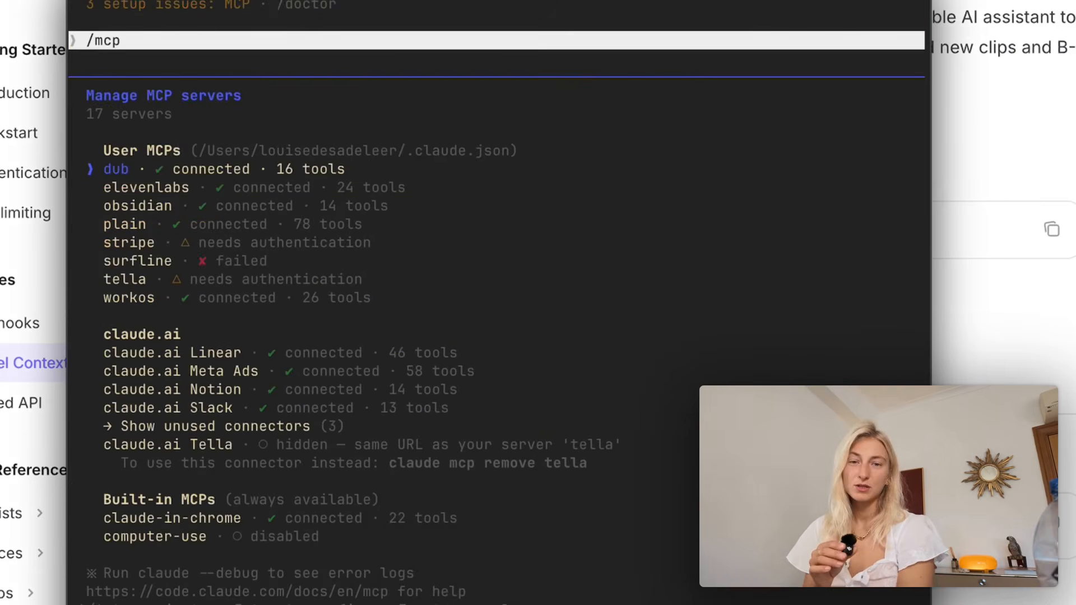
# Select the tella server among the user MCPs and authenticate it.
pyautogui.press('Down')
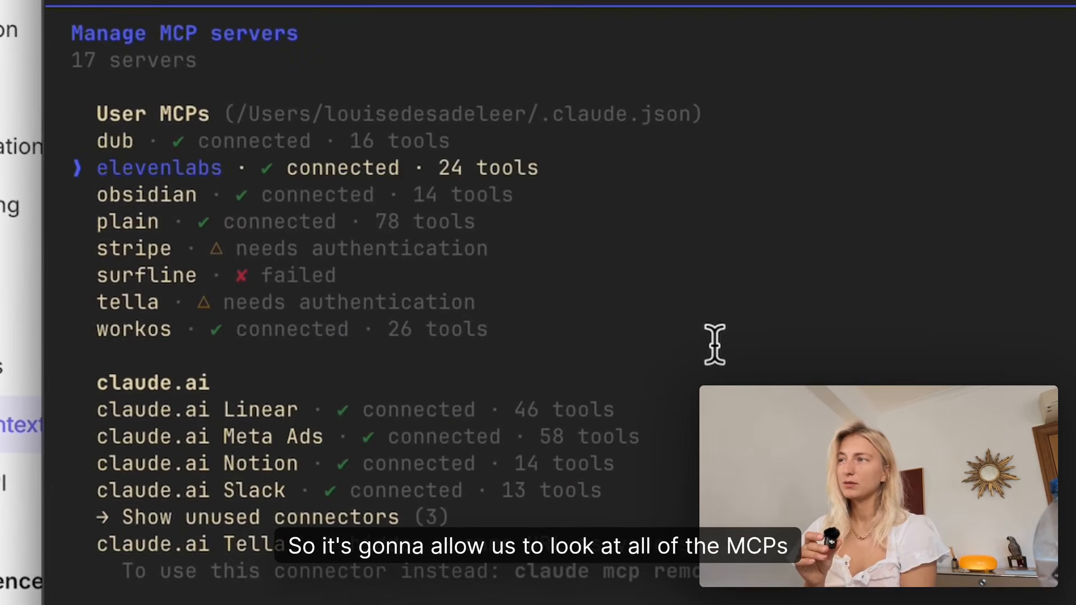
pyautogui.press('Down')
pyautogui.press('Down')
pyautogui.press('Down')
pyautogui.press('Down')
pyautogui.press('Down')
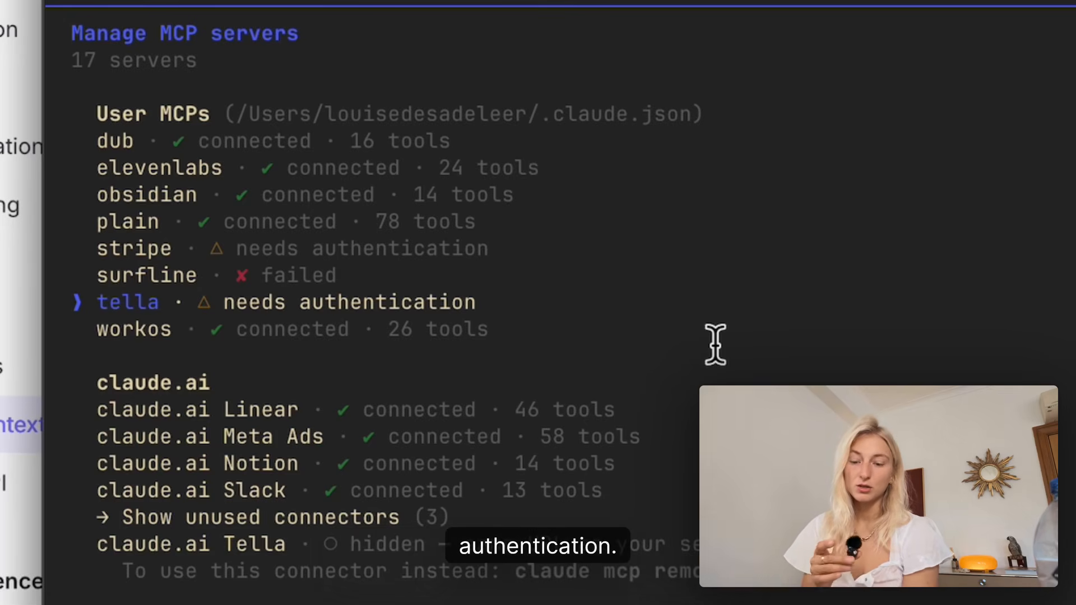
pyautogui.press('Return')
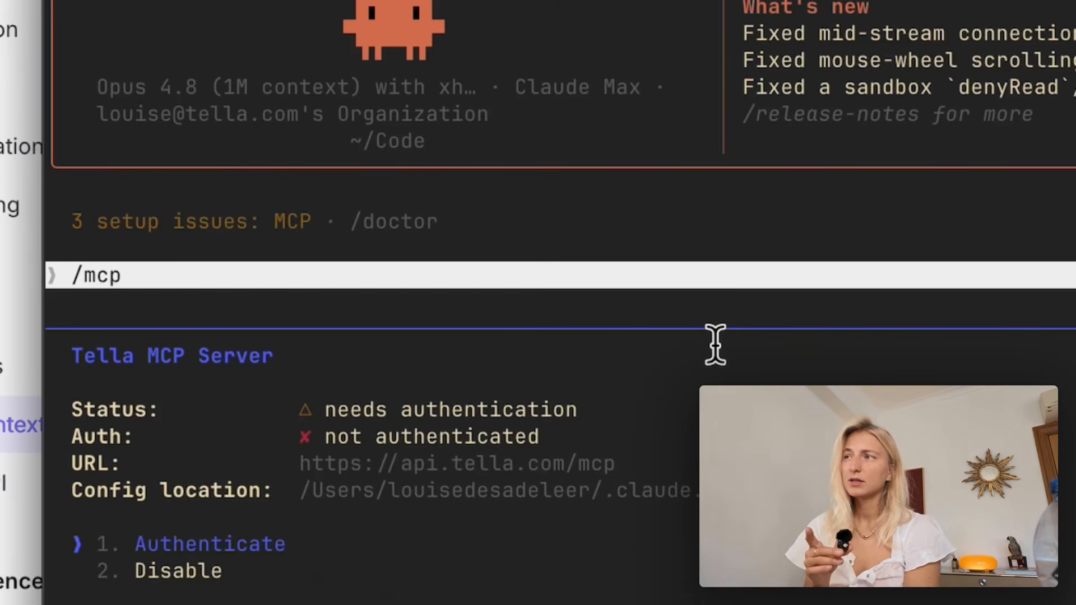
pyautogui.press('Return')
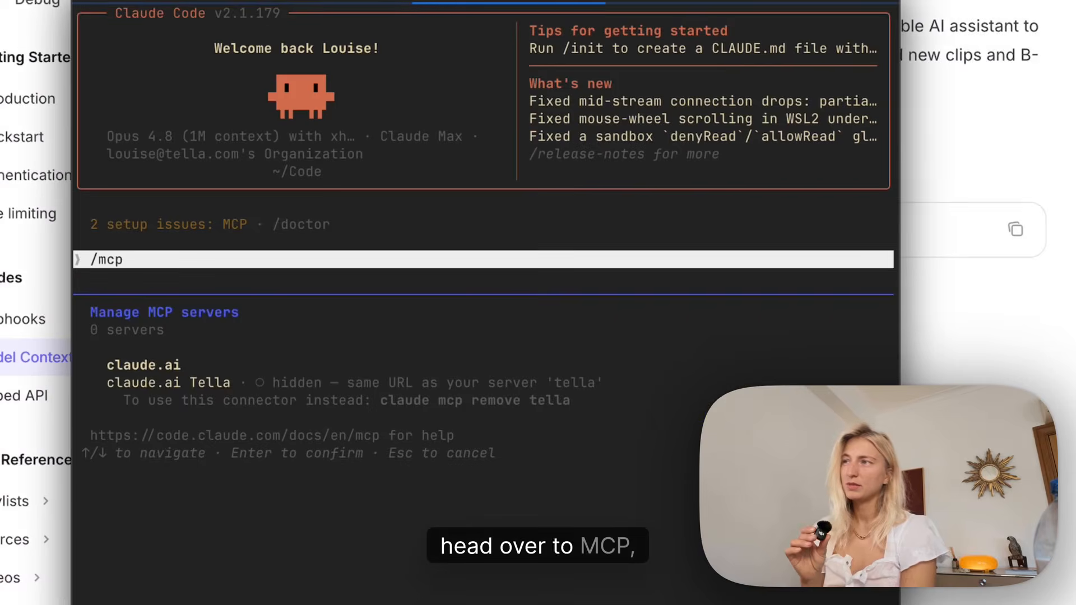
# Open the tella server's details in the MCP server list and view its available tools.
pyautogui.press('Down')
pyautogui.press('Down')
pyautogui.press('Down')
pyautogui.press('Down')
pyautogui.press('Down')
pyautogui.press('Down')
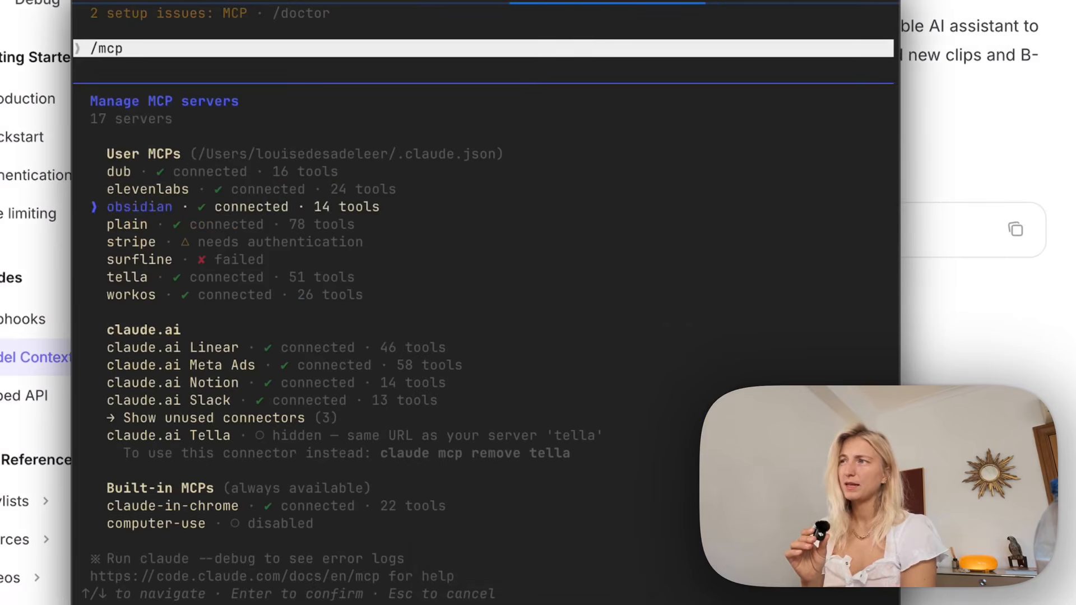
pyautogui.press('Return')
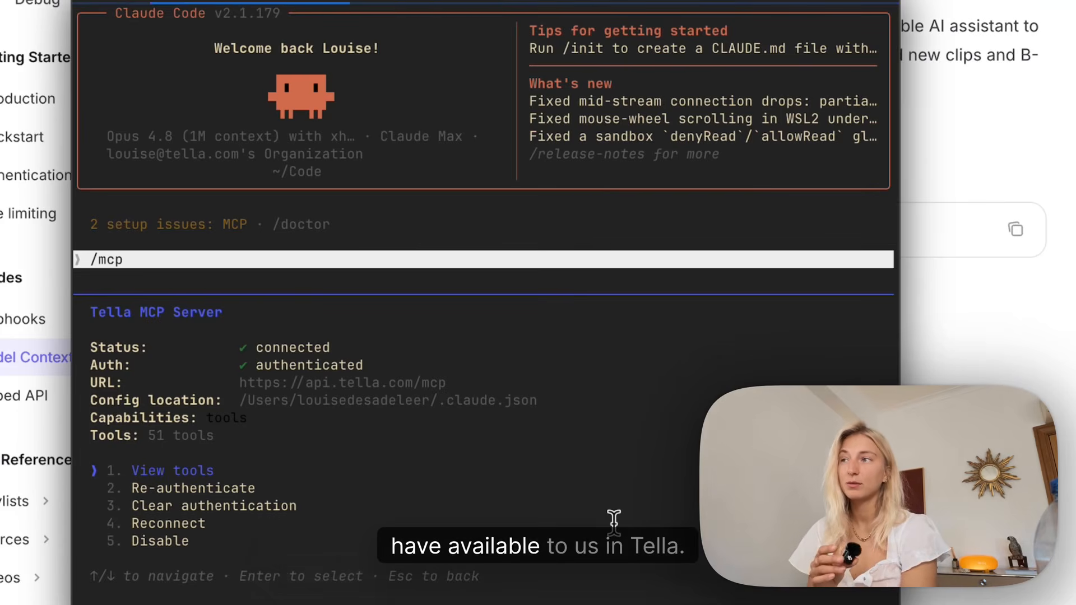
pyautogui.press('Return')
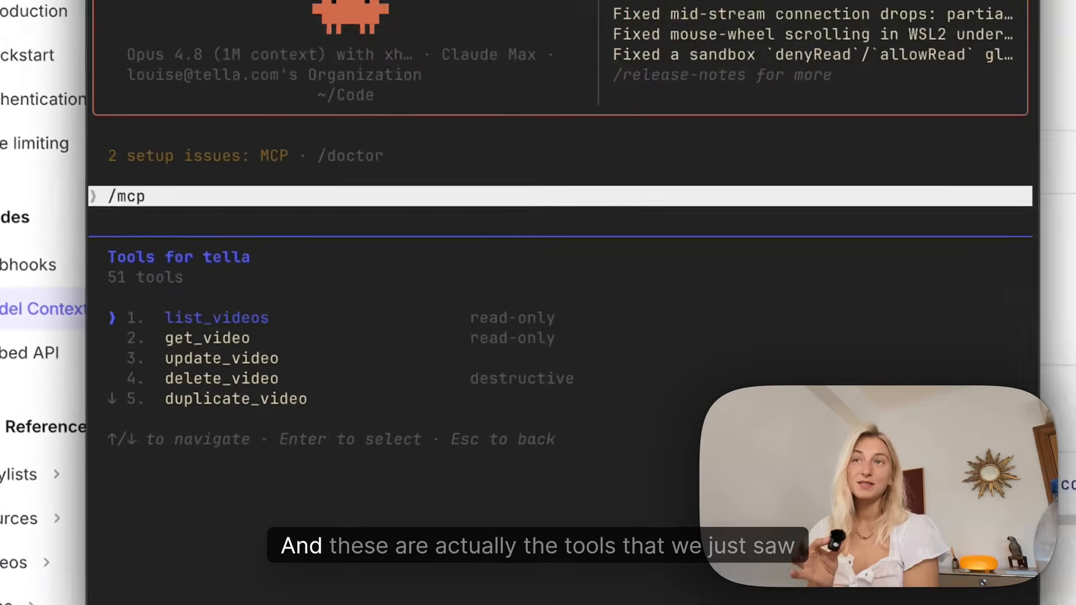
pyautogui.press('Down')
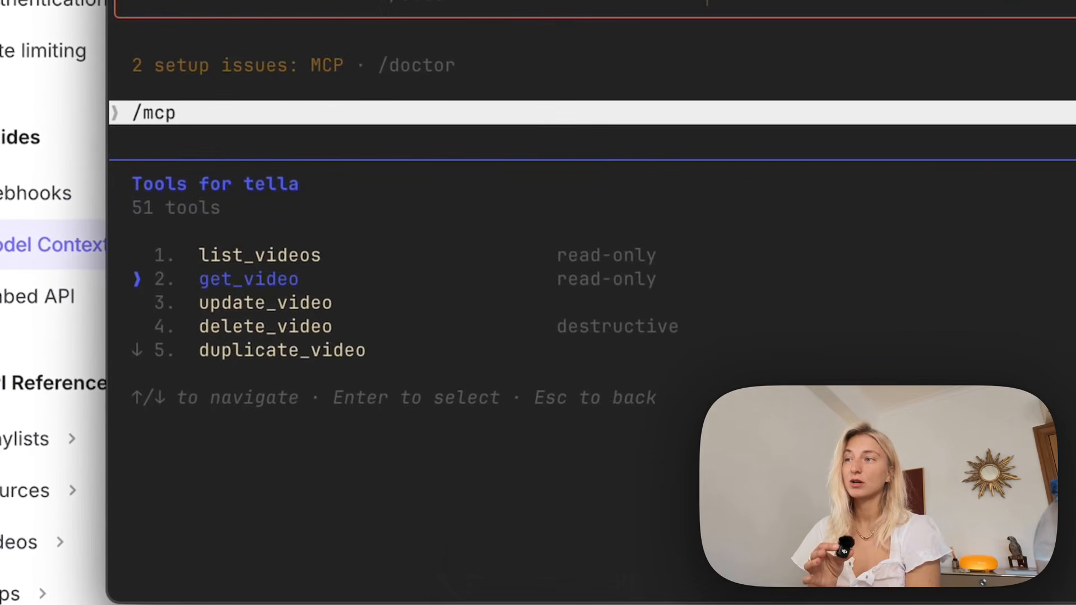
# Look through the tella server's full tool list, from the video tools down to the layout tools.
pyautogui.press('Down')
pyautogui.press('Down')
pyautogui.press('Down')
pyautogui.press('Down')
pyautogui.press('Down')
pyautogui.press('Down')
pyautogui.press('Down')
pyautogui.press('Down')
pyautogui.press('Down')
pyautogui.press('Down')
pyautogui.press('Down')
pyautogui.press('Down')
pyautogui.press('Down')
pyautogui.press('Down')
pyautogui.press('Down')
pyautogui.press('Down')
pyautogui.press('Down')
pyautogui.press('Down')
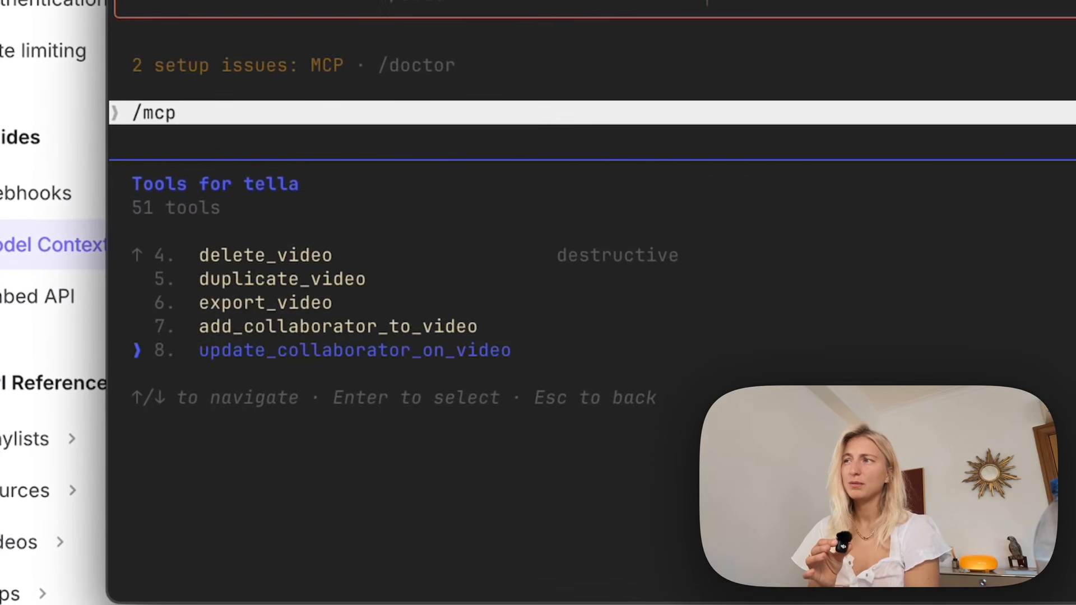
pyautogui.press('Down')
pyautogui.press('Down')
pyautogui.press('Down')
pyautogui.press('Down')
pyautogui.press('Down')
pyautogui.press('Down')
pyautogui.press('Down')
pyautogui.press('Down')
pyautogui.press('Down')
pyautogui.press('Down')
pyautogui.press('Down')
pyautogui.press('Down')
pyautogui.press('Down')
pyautogui.press('Down')
pyautogui.press('Down')
pyautogui.press('Down')
pyautogui.press('Down')
pyautogui.press('Down')
pyautogui.press('Down')
pyautogui.press('Down')
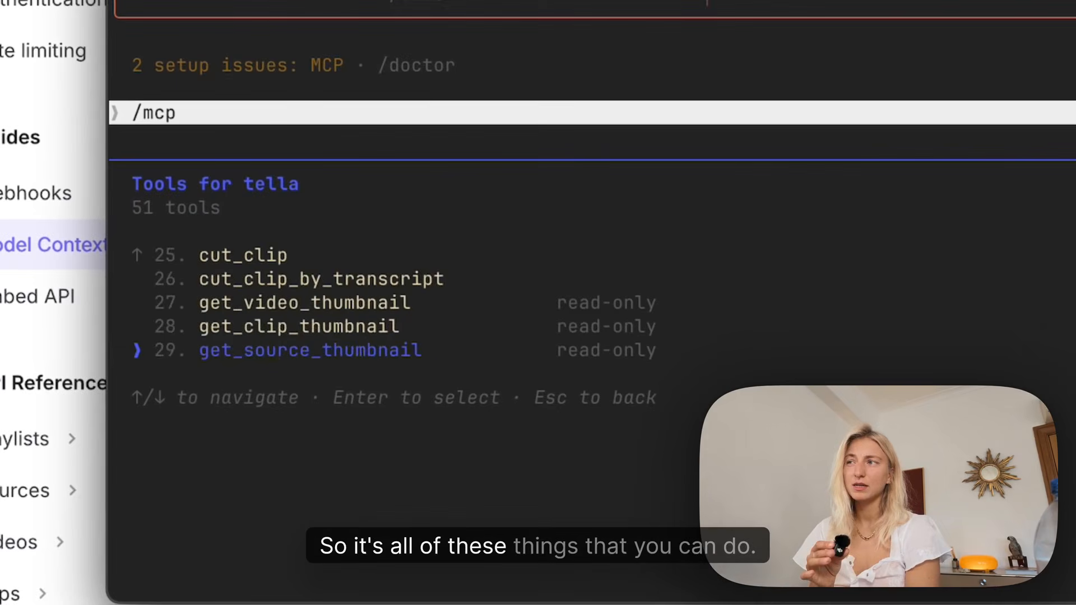
pyautogui.press('Down')
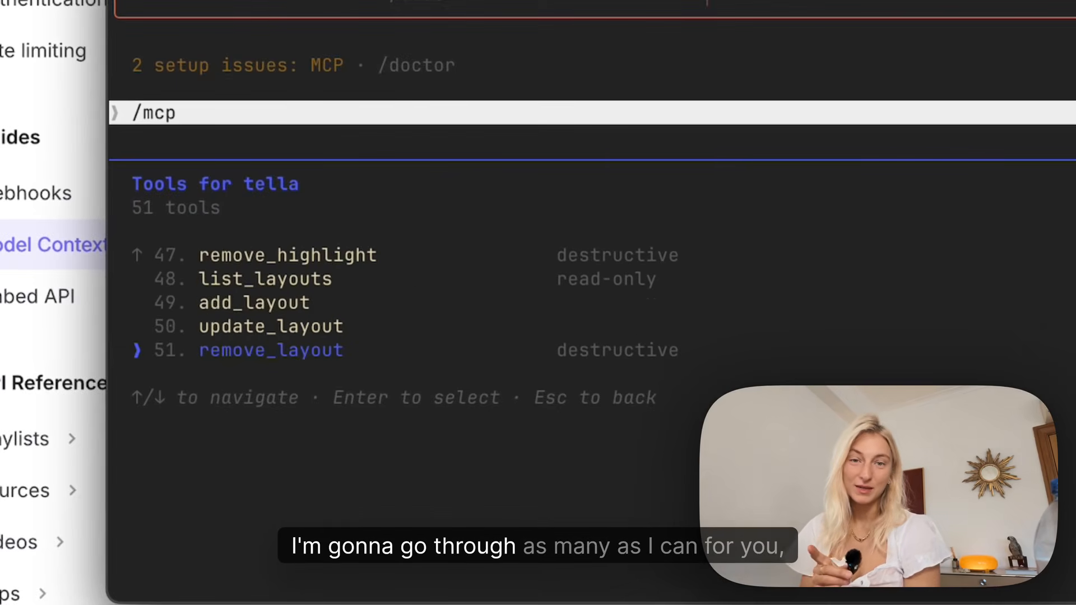
pyautogui.press('Down')
pyautogui.press('Down')
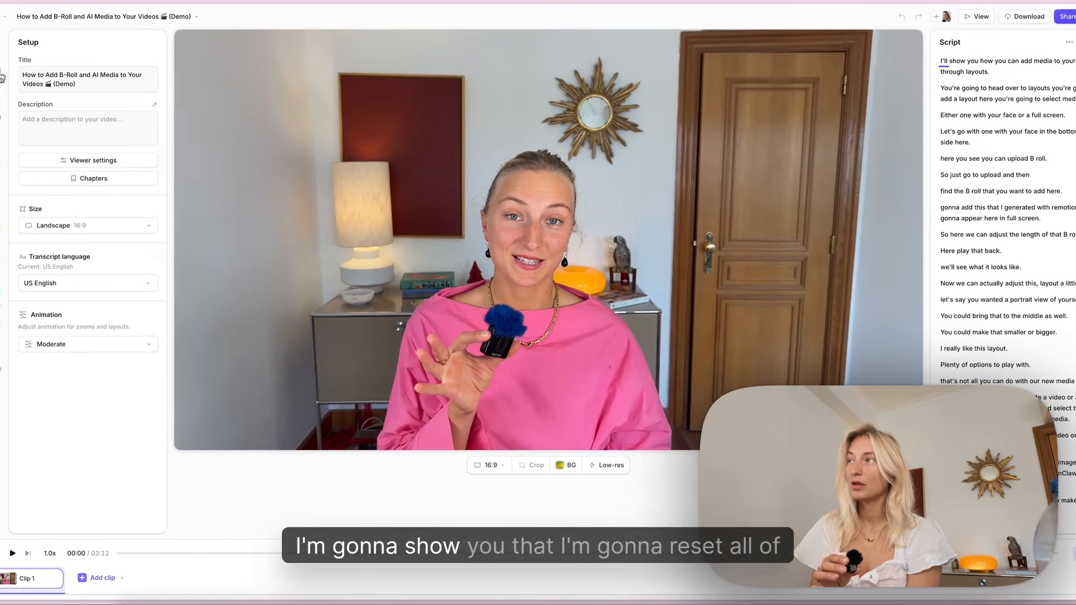
# Reset all cuts, layouts and zooms of the B-roll demo video to return to the raw recording.
pyautogui.click(1, 74)
pyautogui.click(592, 474)
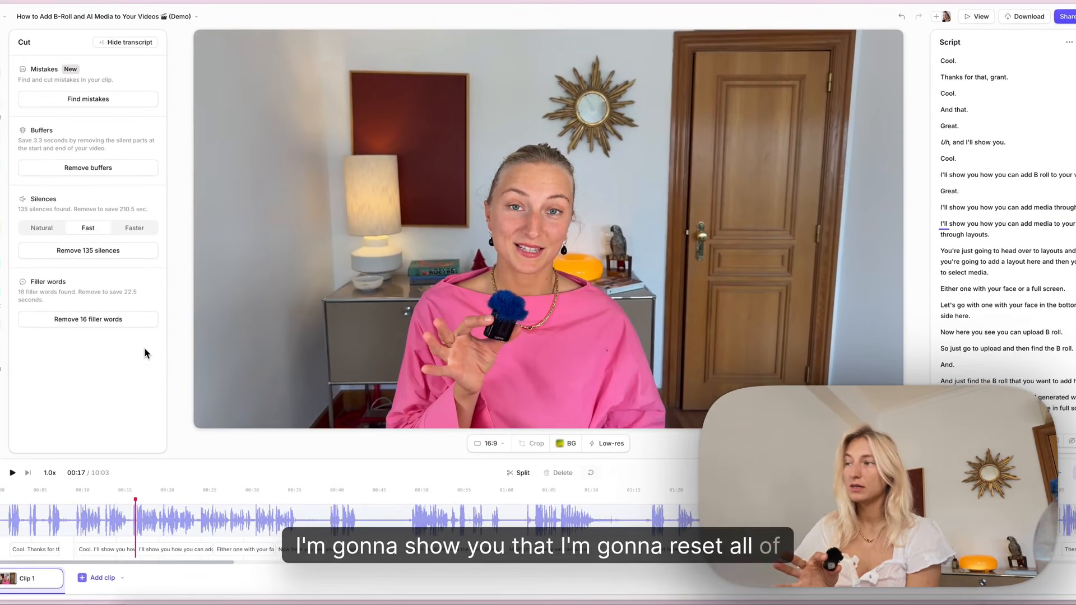
pyautogui.click(2, 106)
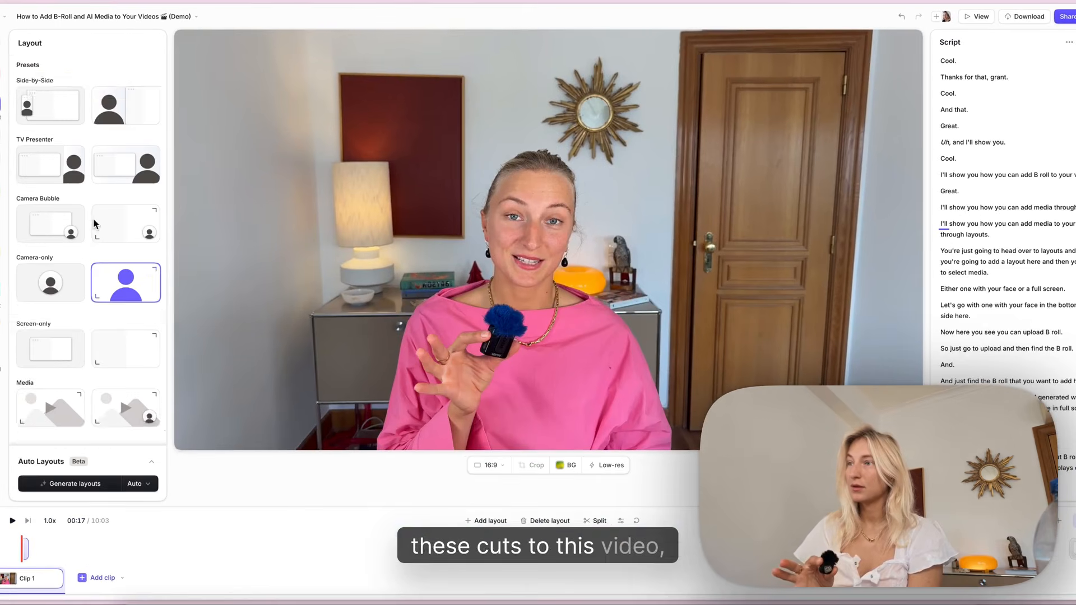
pyautogui.click(636, 521)
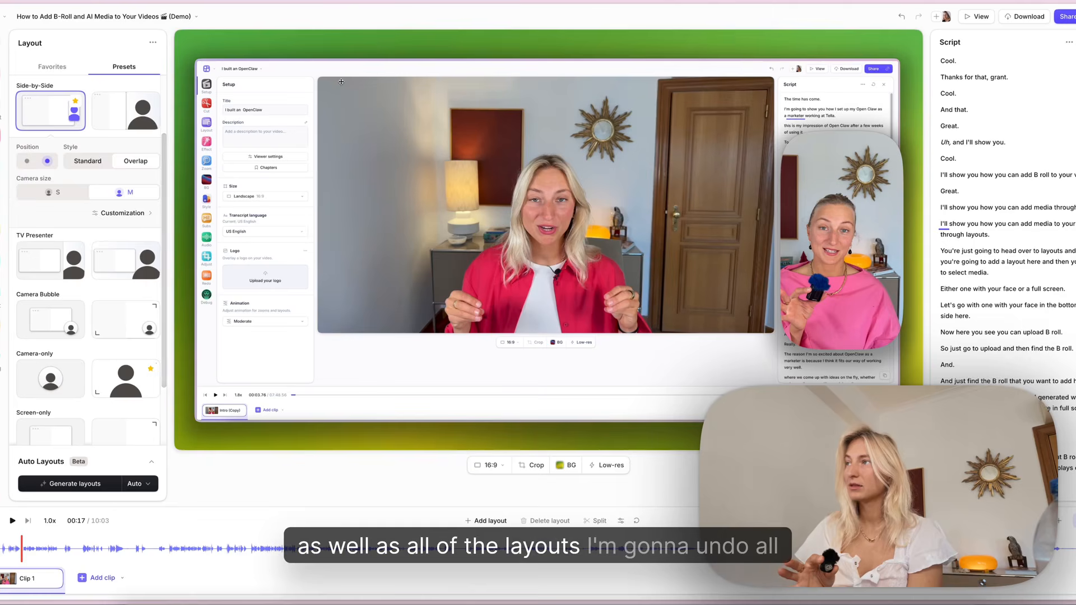
pyautogui.click(1, 167)
pyautogui.click(629, 521)
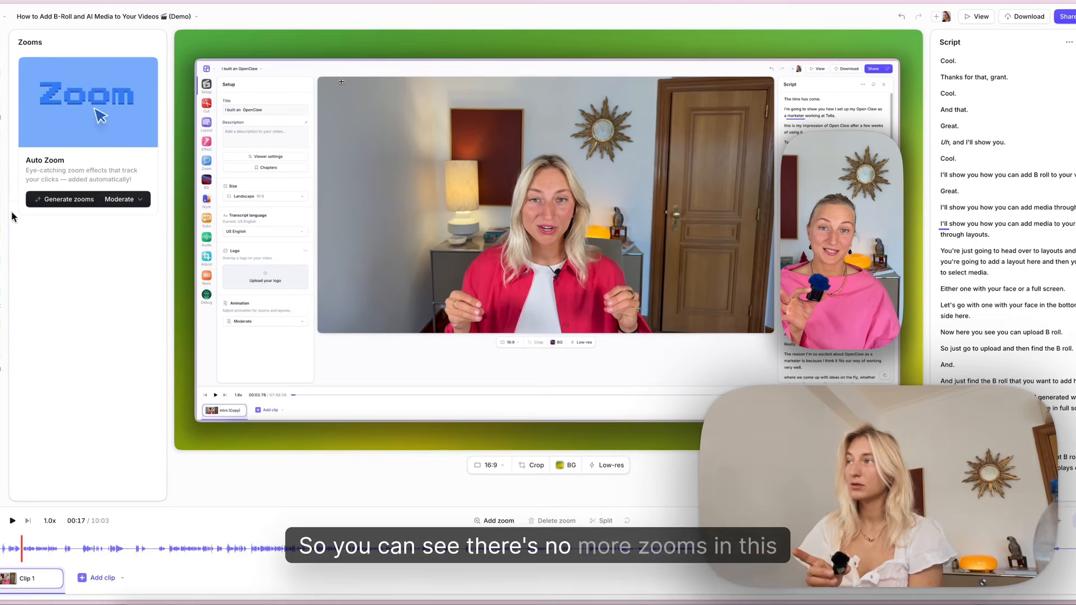
# Spot-check the reset video at a few points on the timeline and copy its share link.
pyautogui.click(1, 199)
pyautogui.click(0, 73)
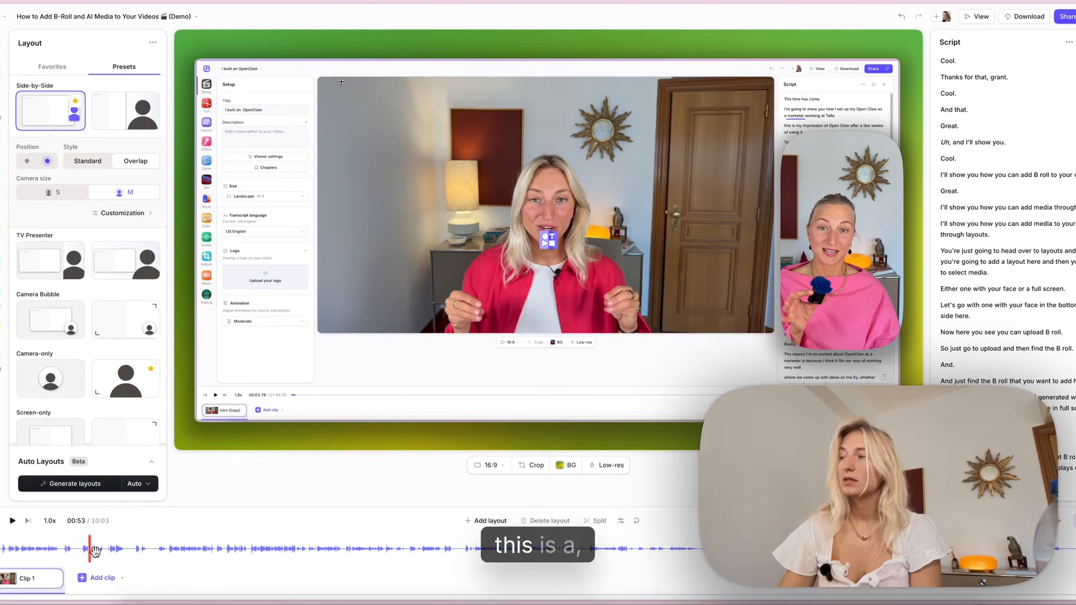
pyautogui.click(179, 556)
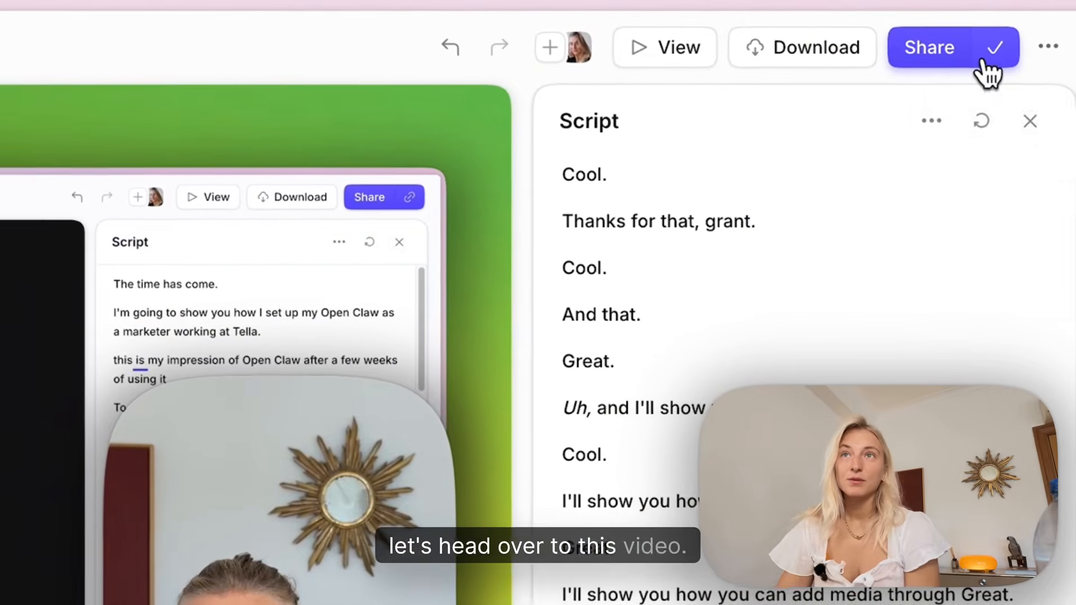
pyautogui.click(1011, 42)
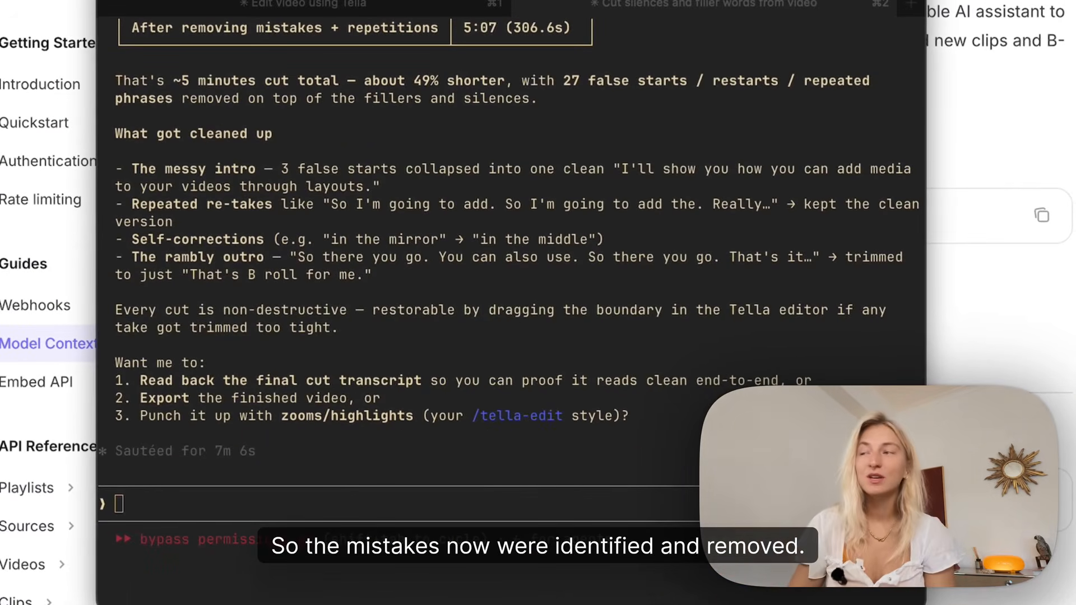
# Review Claude Code's summary of the removed mistakes and play back the edited video from its intro.
pyautogui.scroll(5, 297, 143)
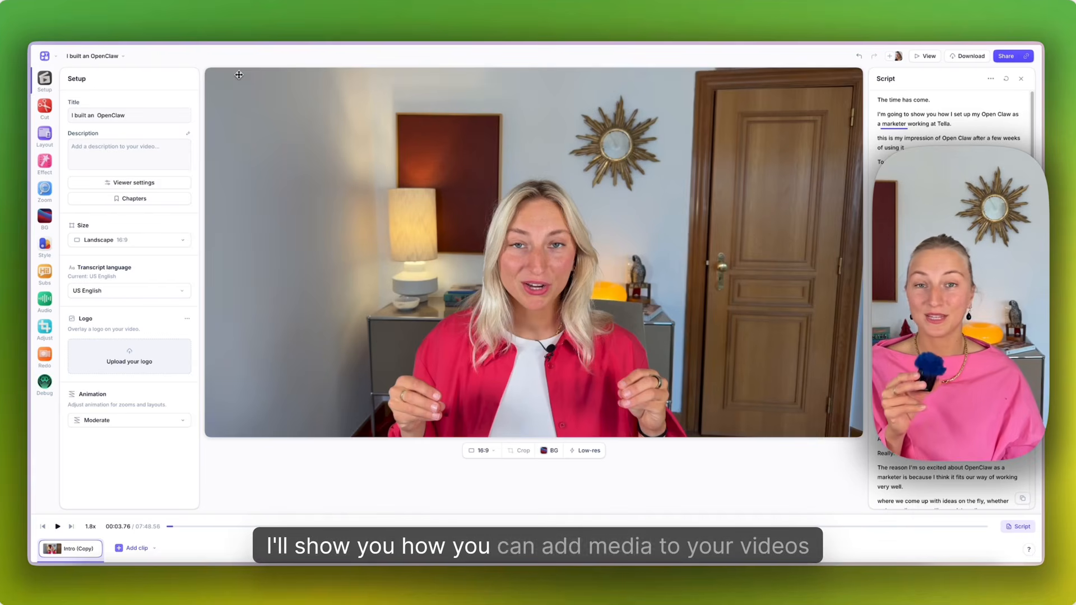
pyautogui.click(48, 137)
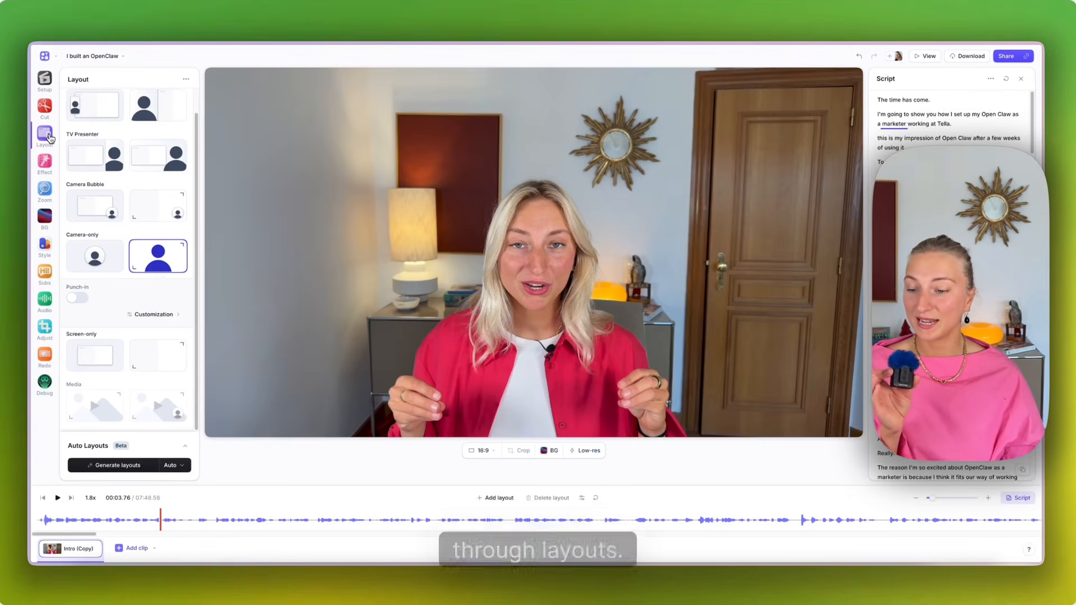
pyautogui.click(504, 505)
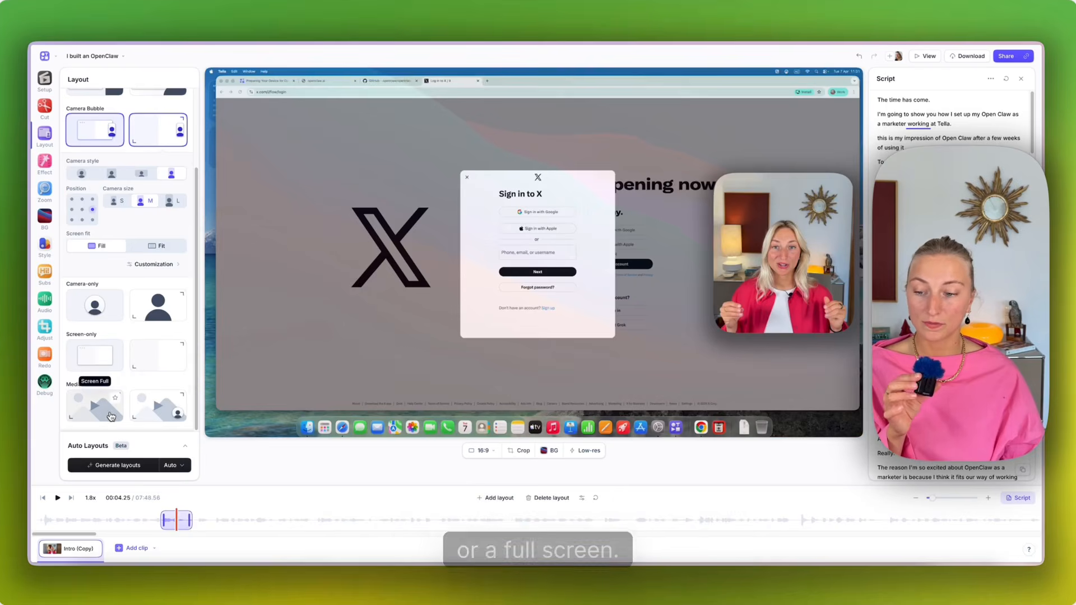
pyautogui.click(156, 413)
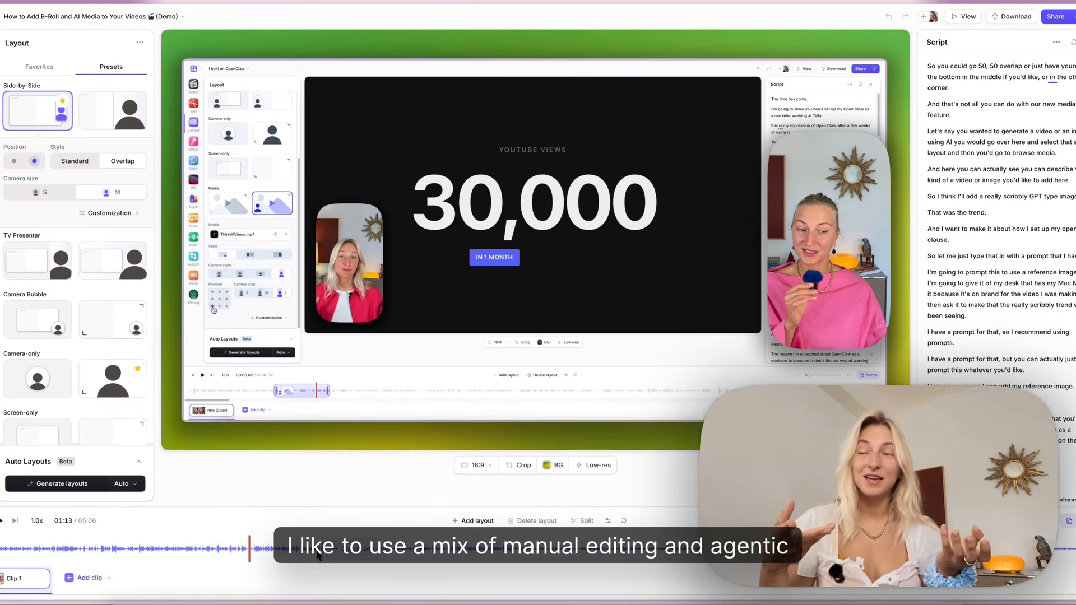
# Choose the Side-by-Side overlap base layout and ask Claude Code to add camera-only layouts wherever the screen is not being shown.
pyautogui.click(204, 549)
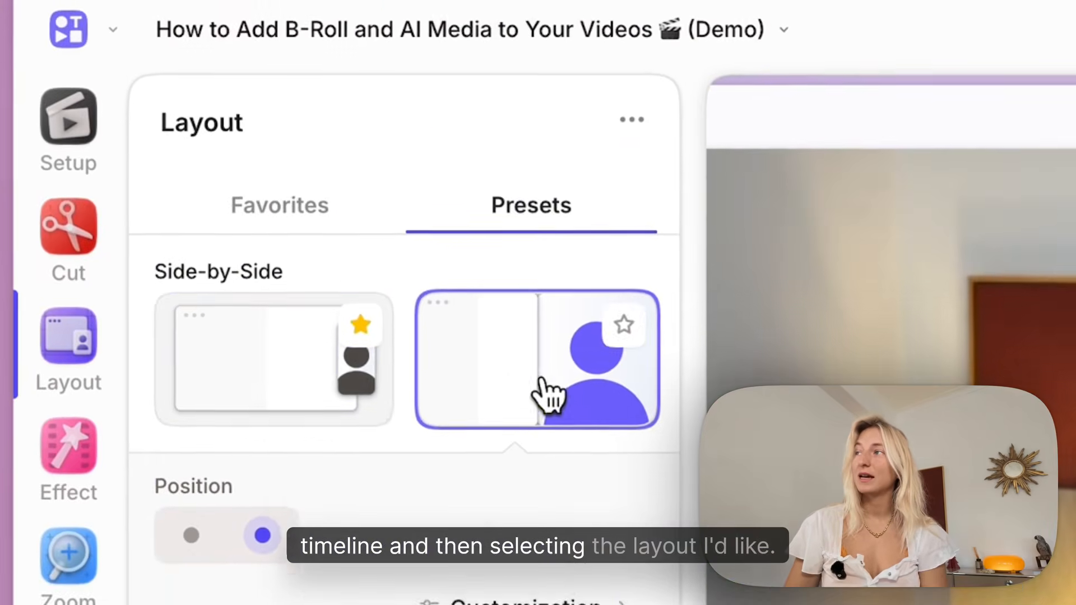
pyautogui.click(281, 427)
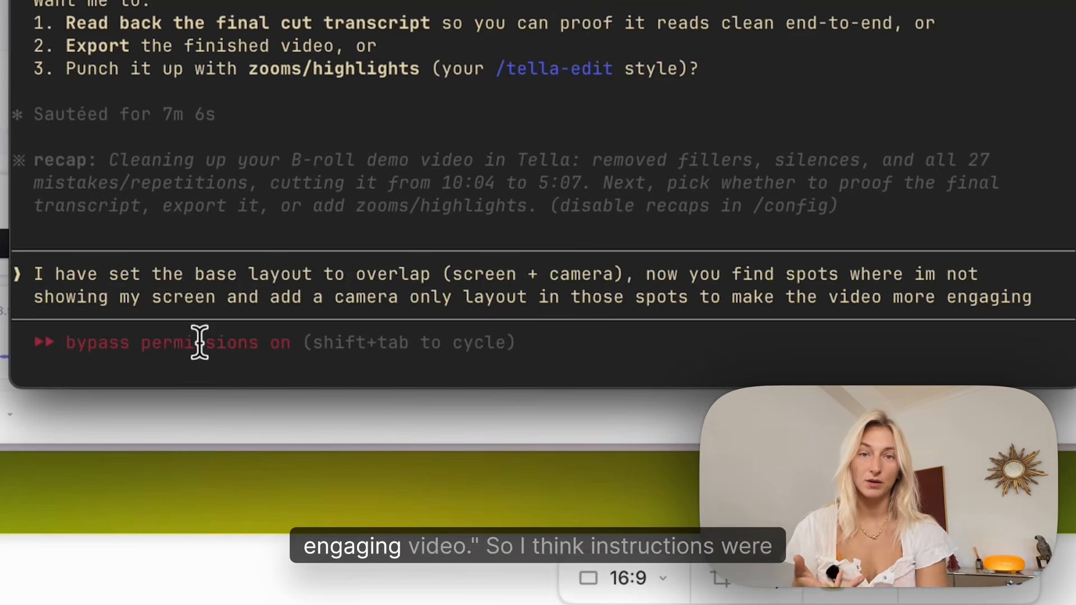
pyautogui.press('Return')
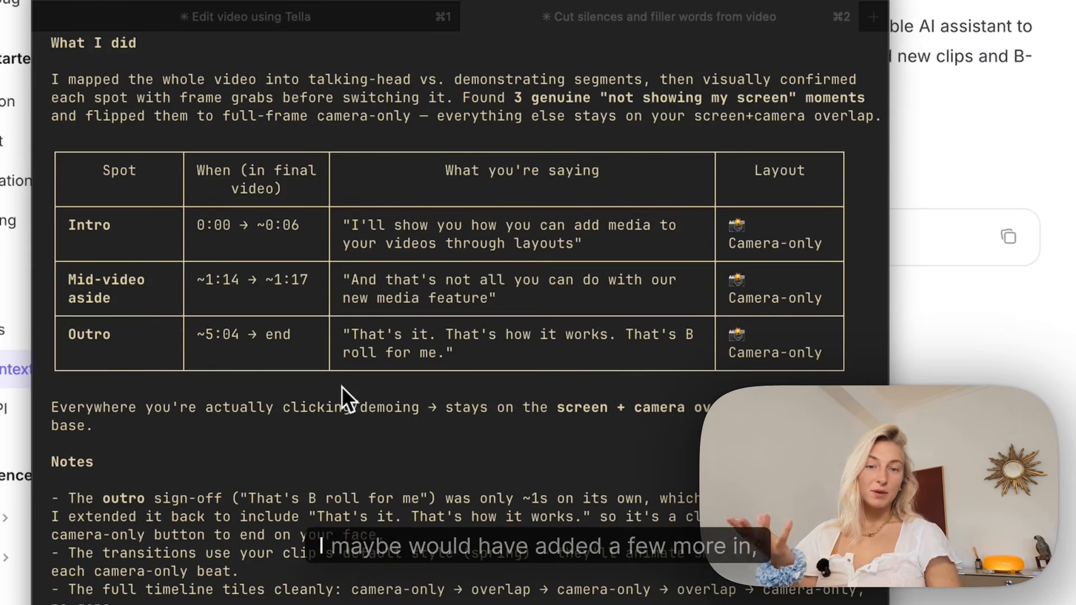
# Read Claude Code's layout notes and check the added camera-only layouts on the video's timeline.
pyautogui.scroll(-3, 342, 385)
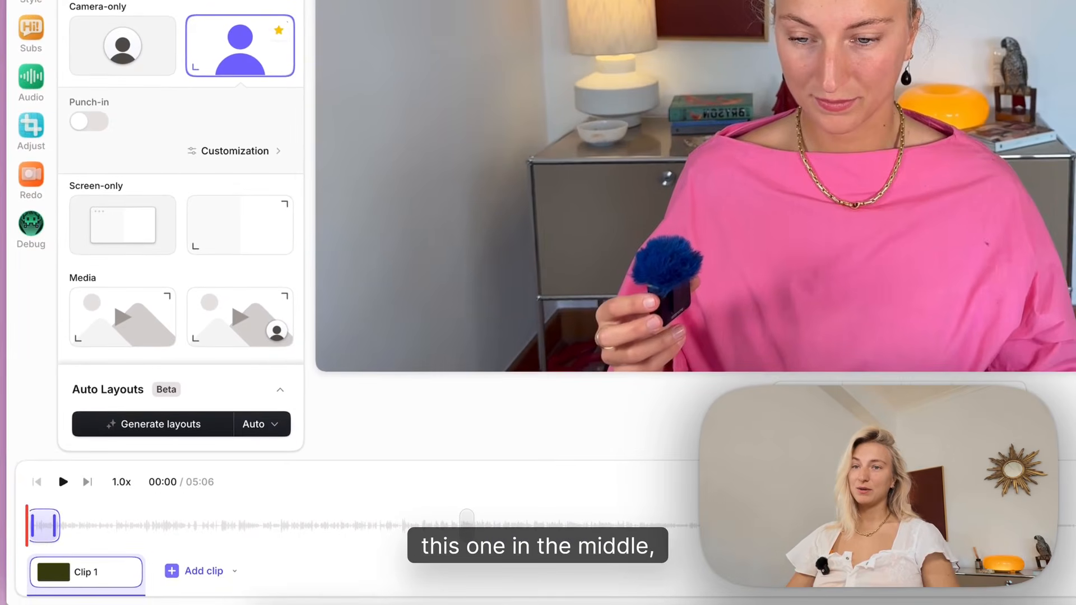
pyautogui.hscroll(1, 538, 525)
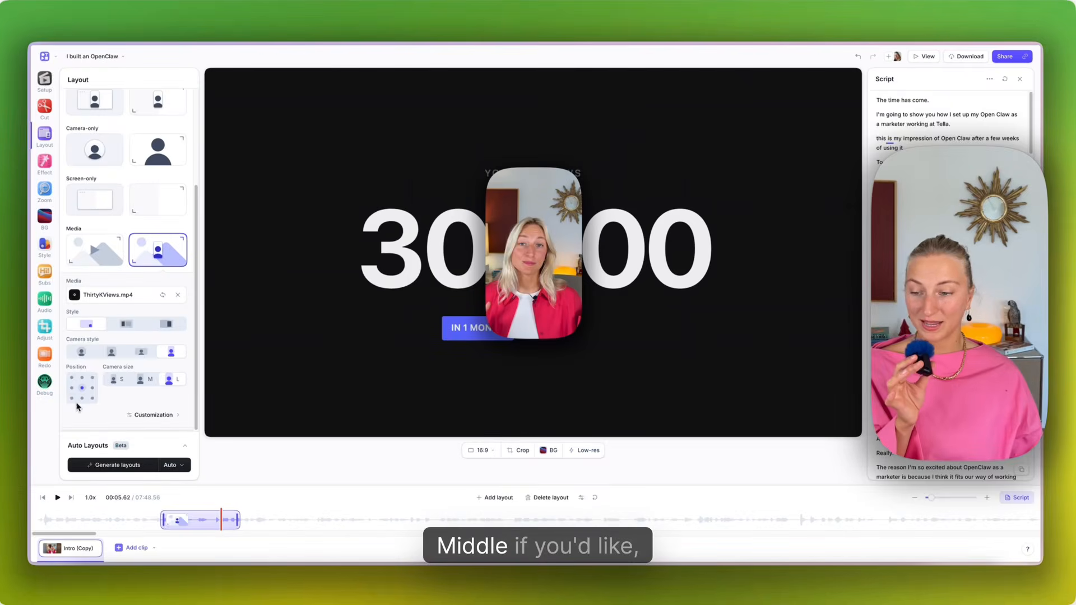
pyautogui.click(72, 399)
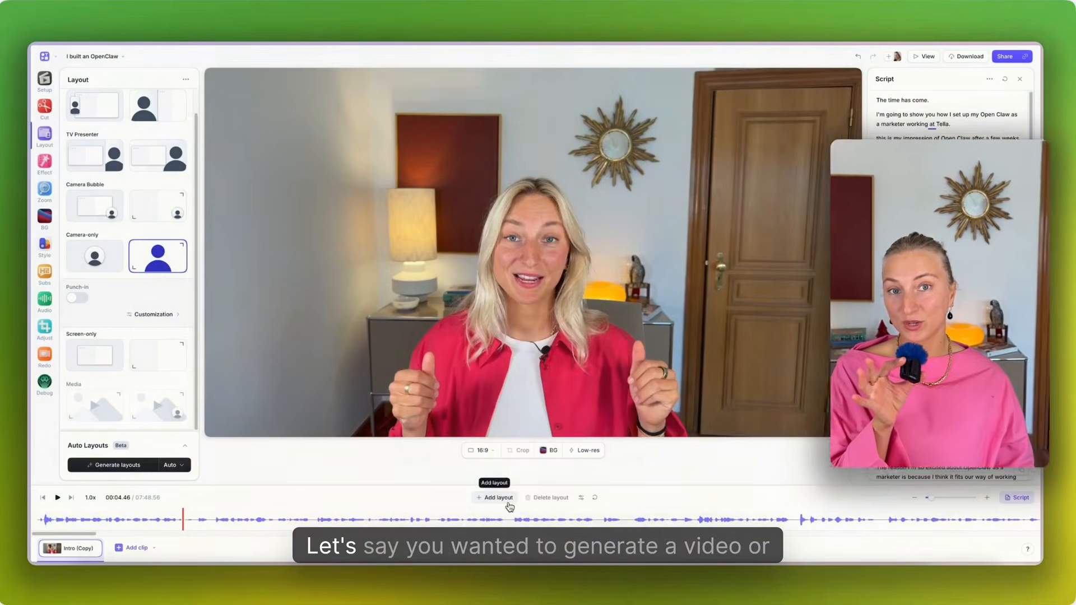
pyautogui.click(509, 498)
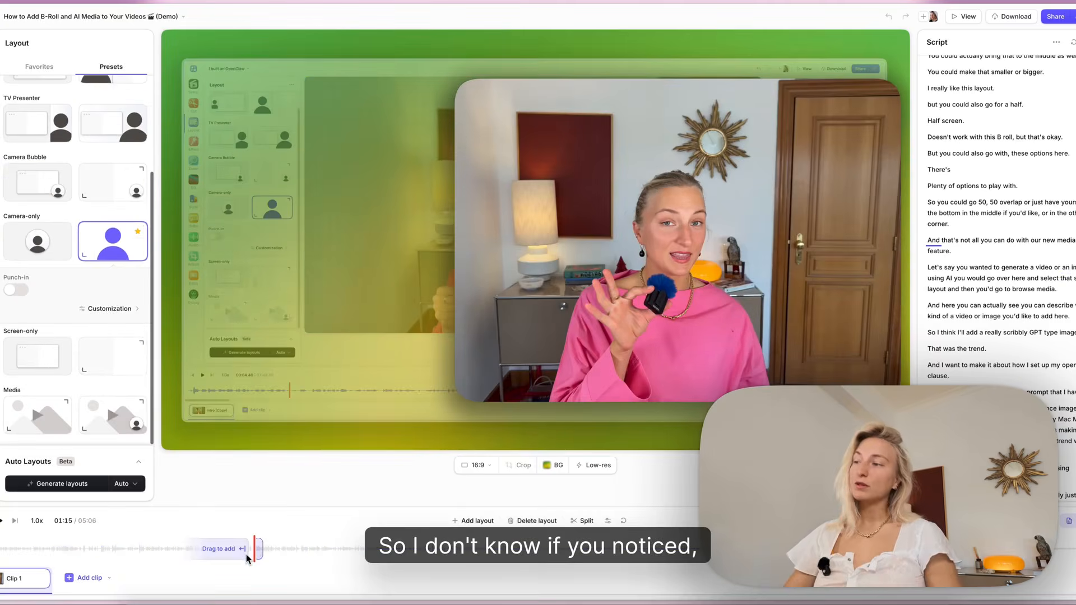
pyautogui.click(247, 555)
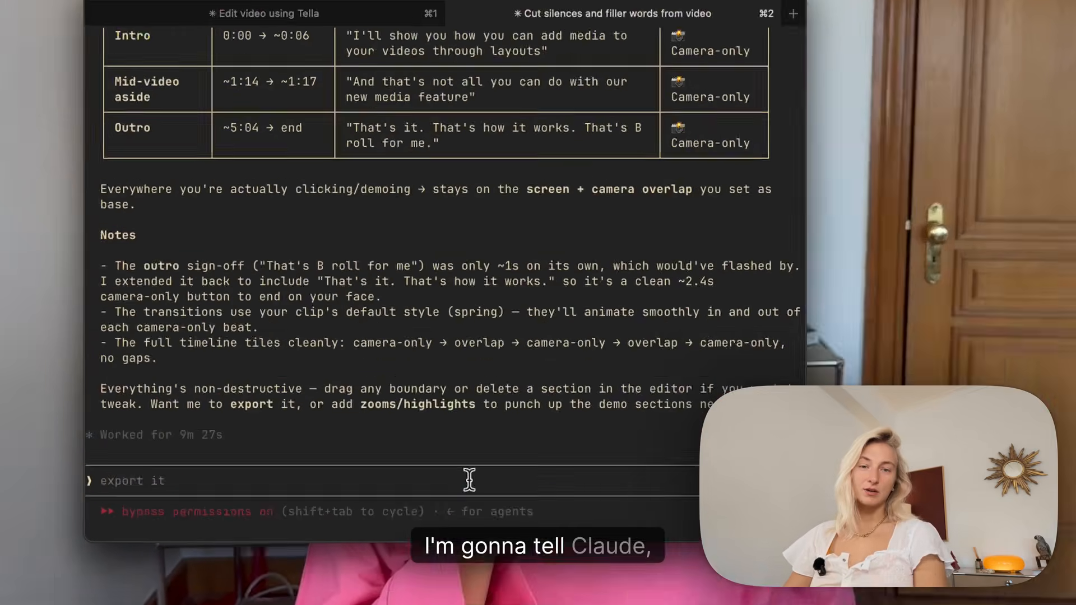
# Prompt Claude Code to set all layout transition styles to hard cut.
pyautogui.write('set all')
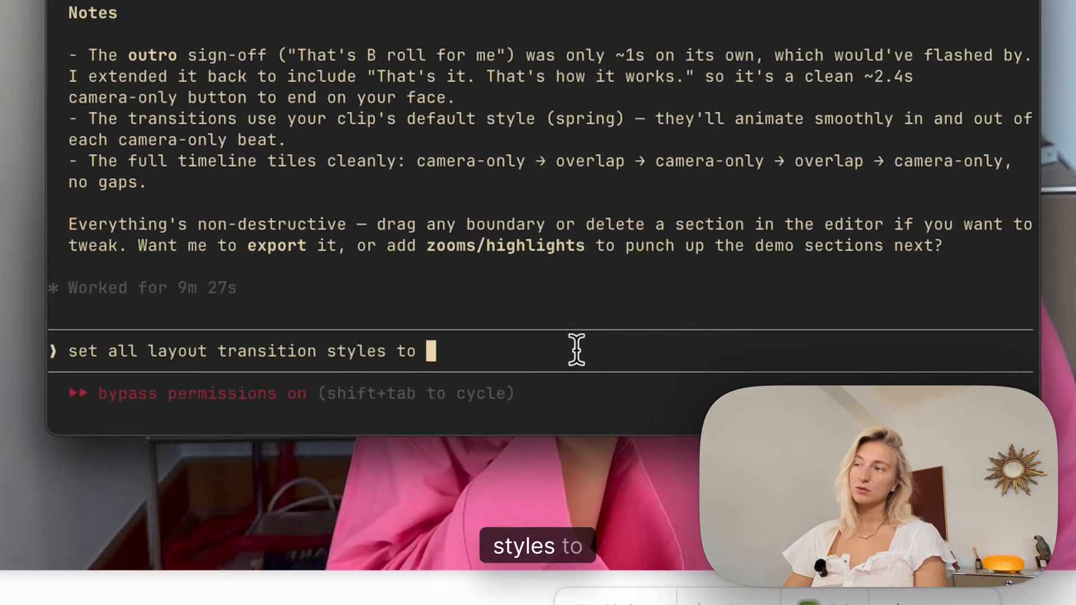
pyautogui.write('layout transition styles to hard cut')
pyautogui.press('Return')
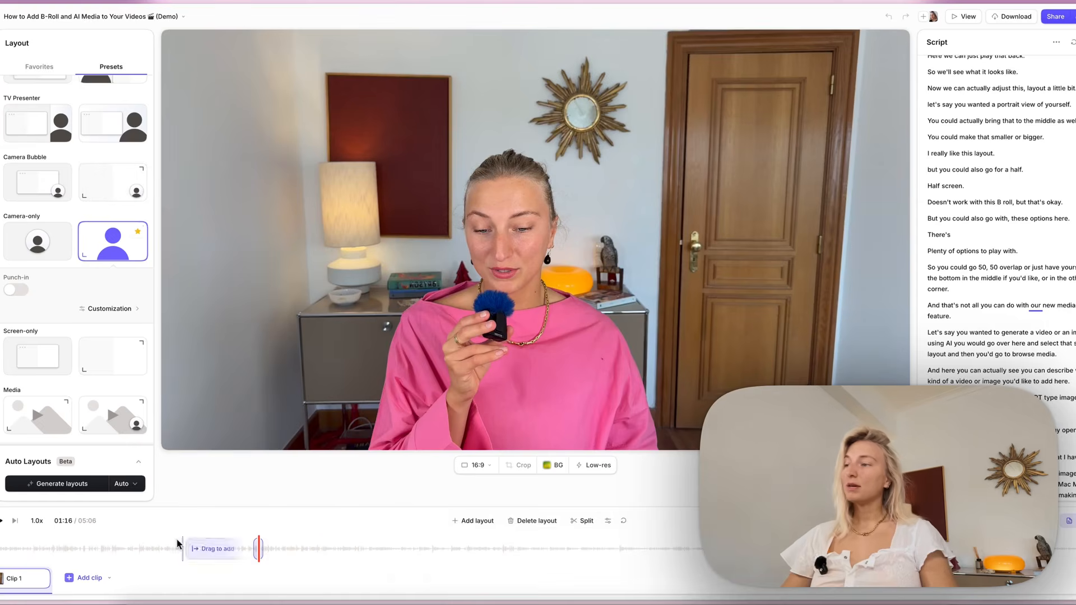
# Check a demo section on the timeline for zooms and prompt Claude Code to add zooms to this video.
pyautogui.click(189, 548)
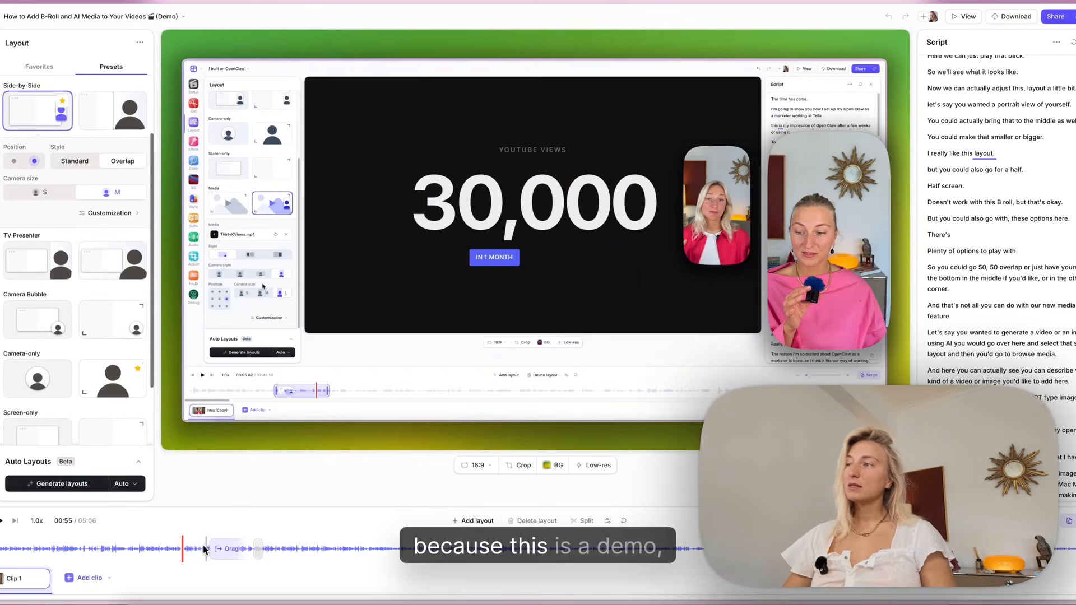
pyautogui.click(166, 550)
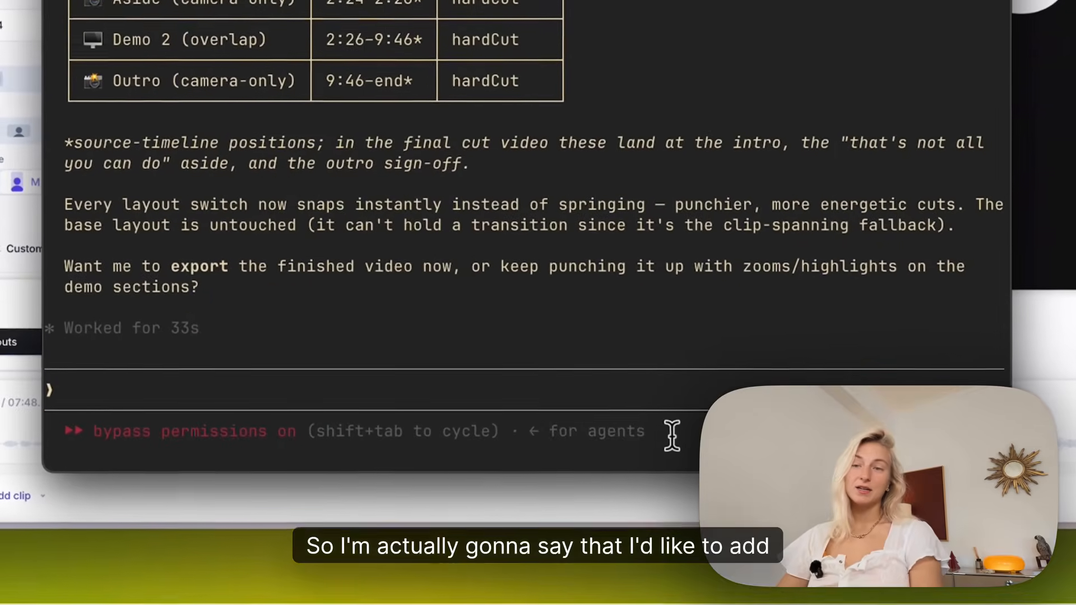
pyautogui.write('add zooms to this video,')
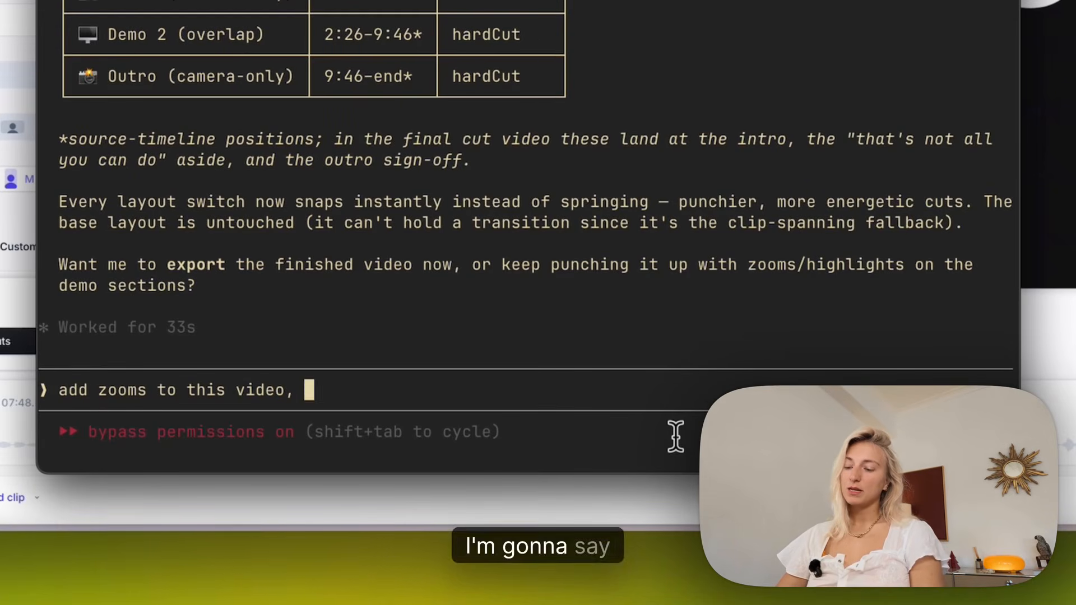
pyautogui.write('most')
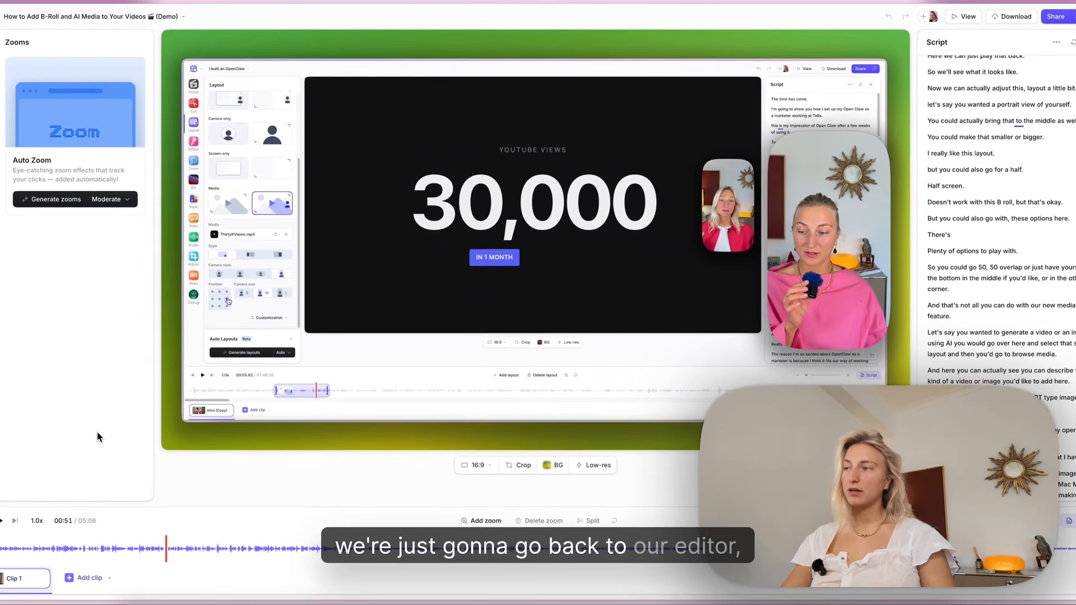
# Reload the Tella editor and play back the video's layout and B-roll sections to check the added zooms.
pyautogui.press('super+r')
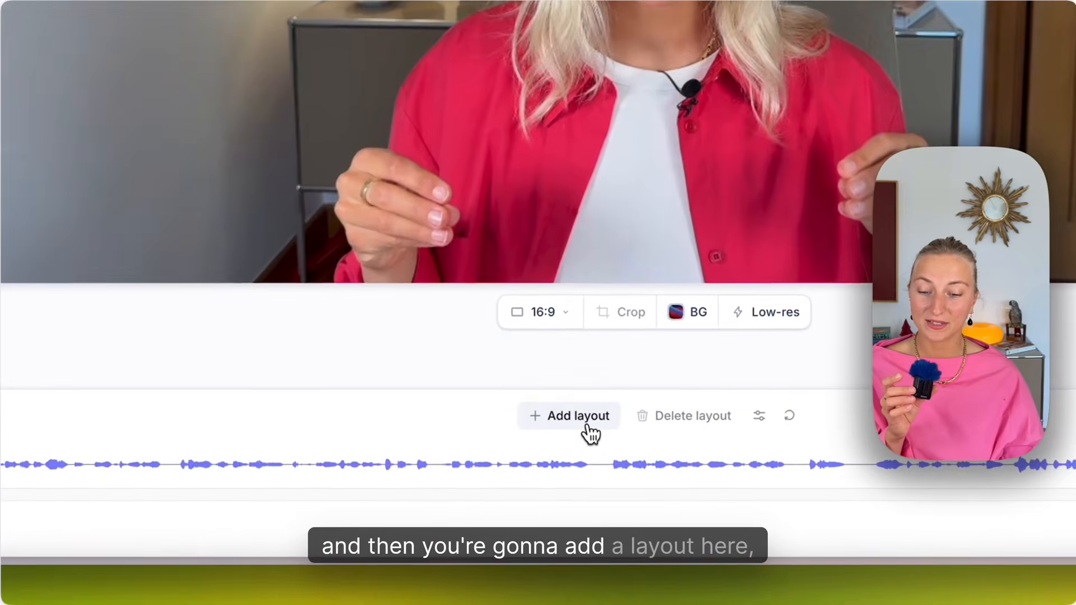
pyautogui.click(497, 497)
pyautogui.scroll(-3, 86, 233)
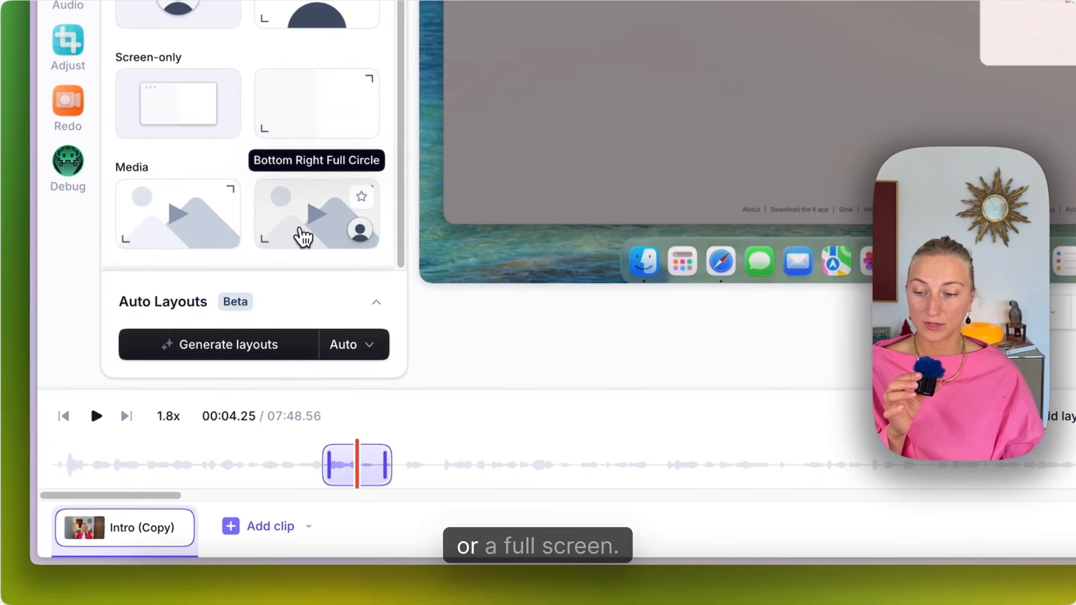
pyautogui.click(300, 237)
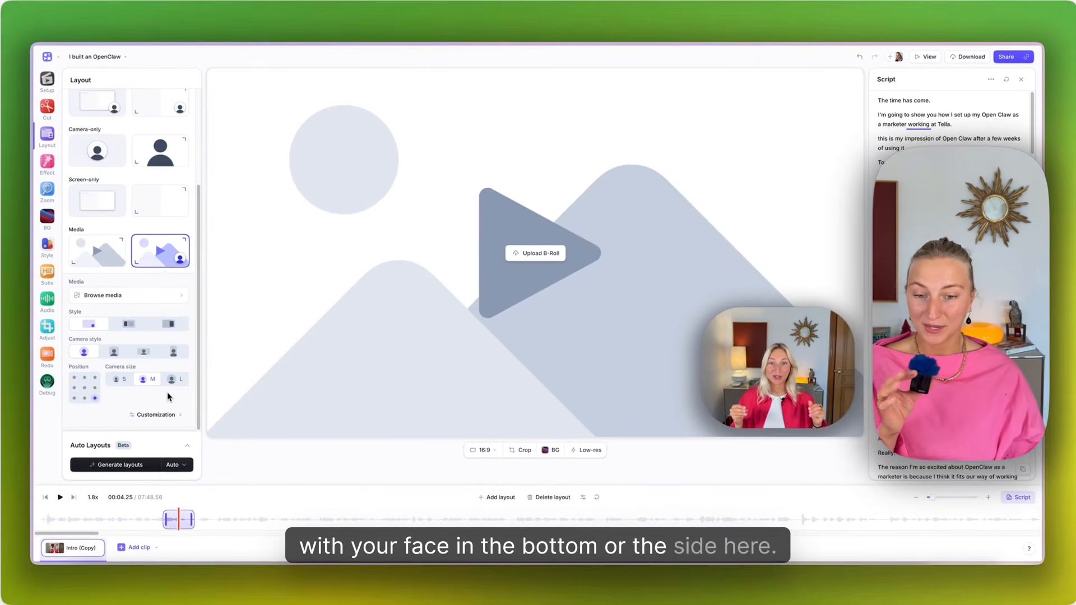
pyautogui.click(531, 264)
pyautogui.click(548, 579)
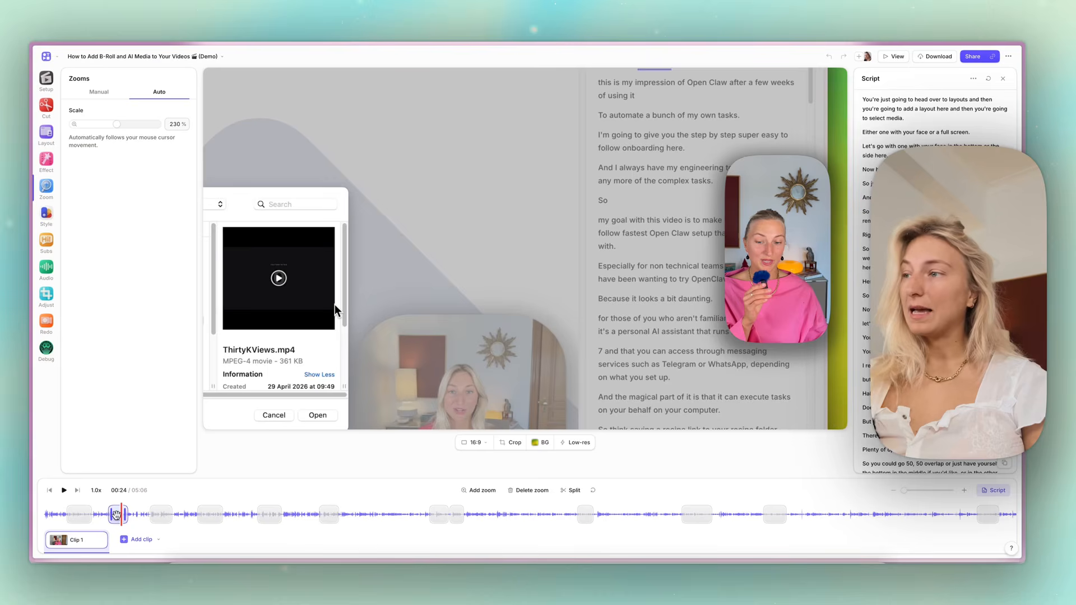
# Scrub back through the zoom to about 00:21 and switch that zoom to Manual.
pyautogui.moveTo(121, 521); pyautogui.dragTo(114, 524)
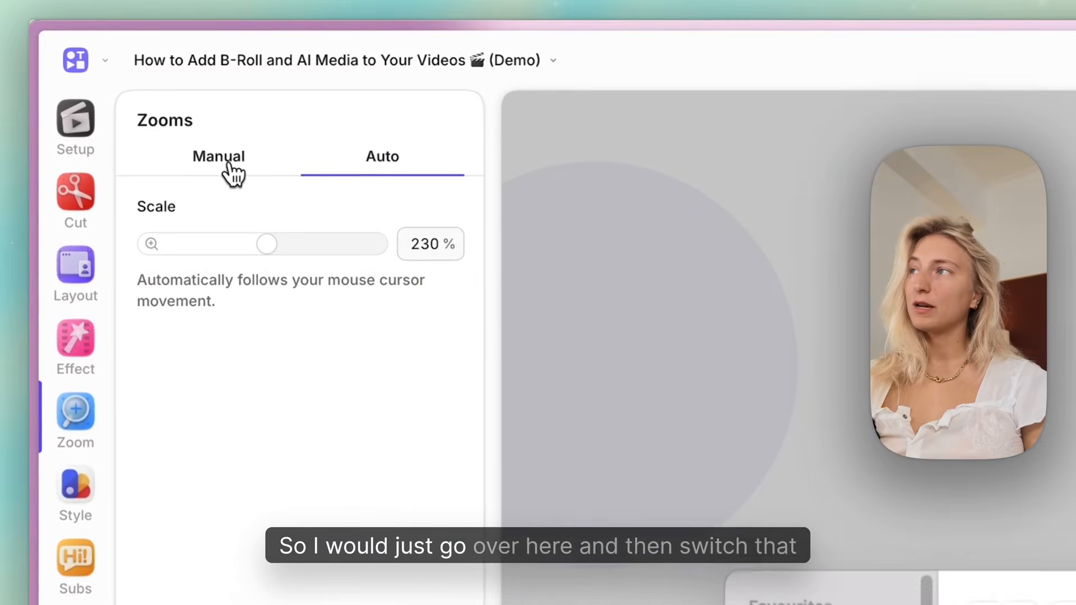
pyautogui.click(232, 173)
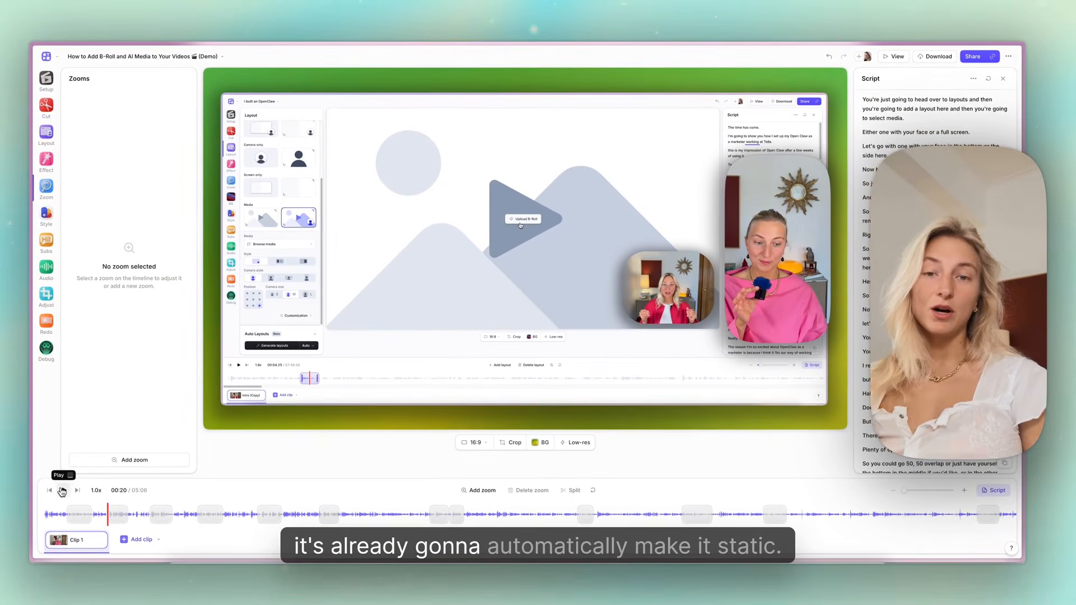
# Play the demo video from 00:20 to check how the manual zoom behaves.
pyautogui.click(62, 491)
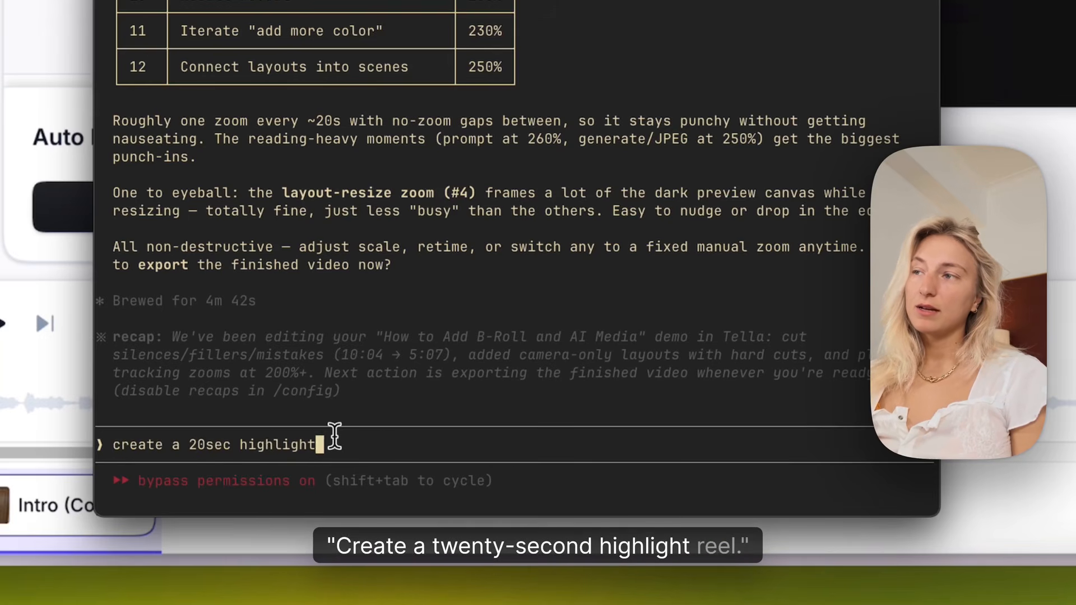
# Prompt Claude Code to create a 20sec 16:9 highlight reel for socials from excited reactions and 'aha' moments, as a new Tella vid.
pyautogui.write('el')
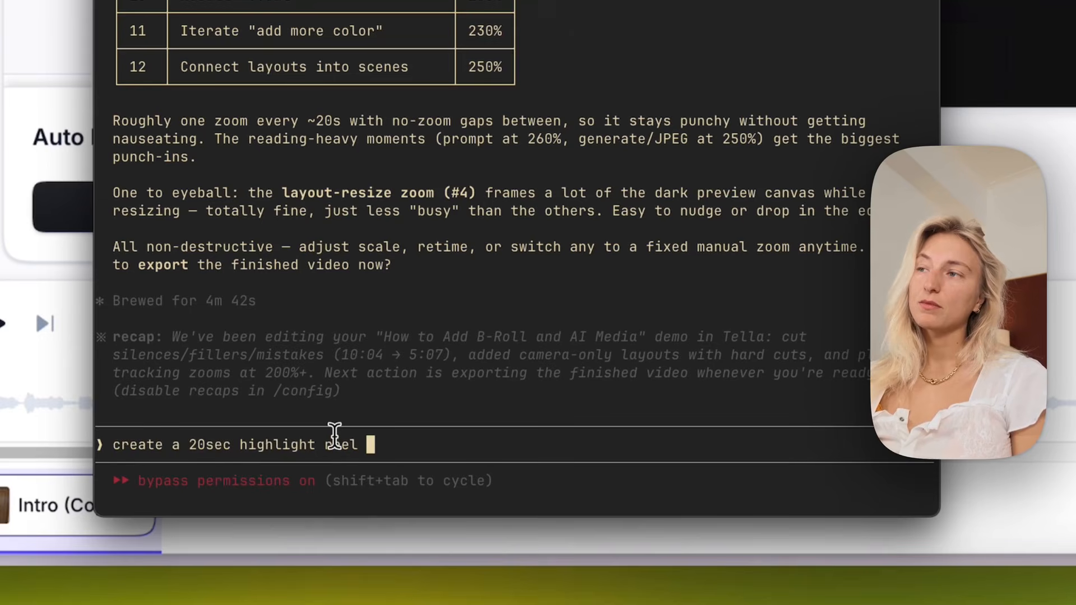
pyautogui.write('for socials, in 16:9, use my impressed or excited reactions')
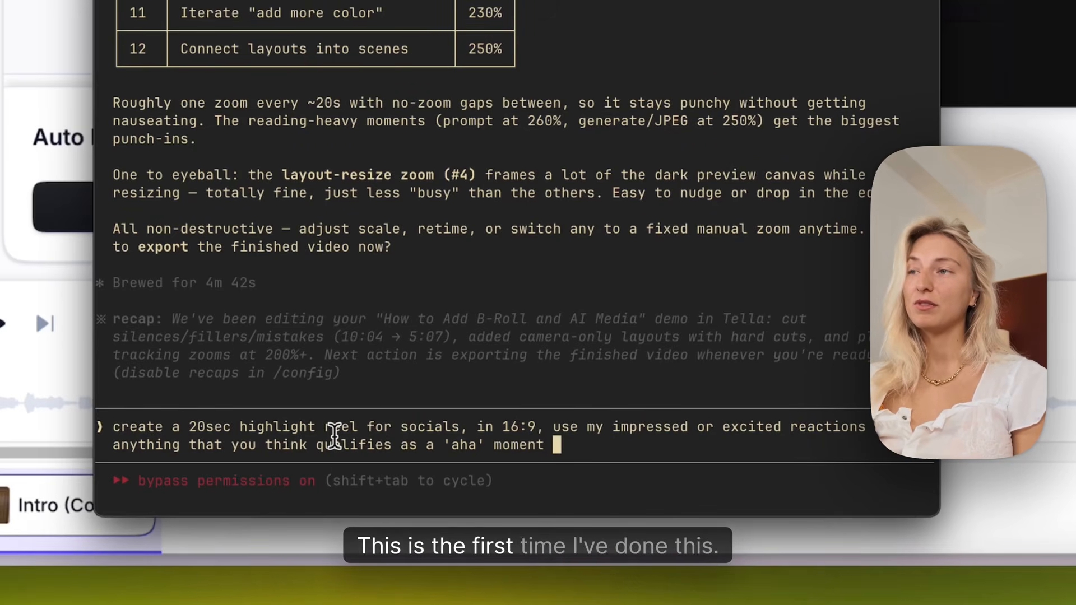
pyautogui.write('(create a new tella vid for the highlight reel)')
pyautogui.press('Return')
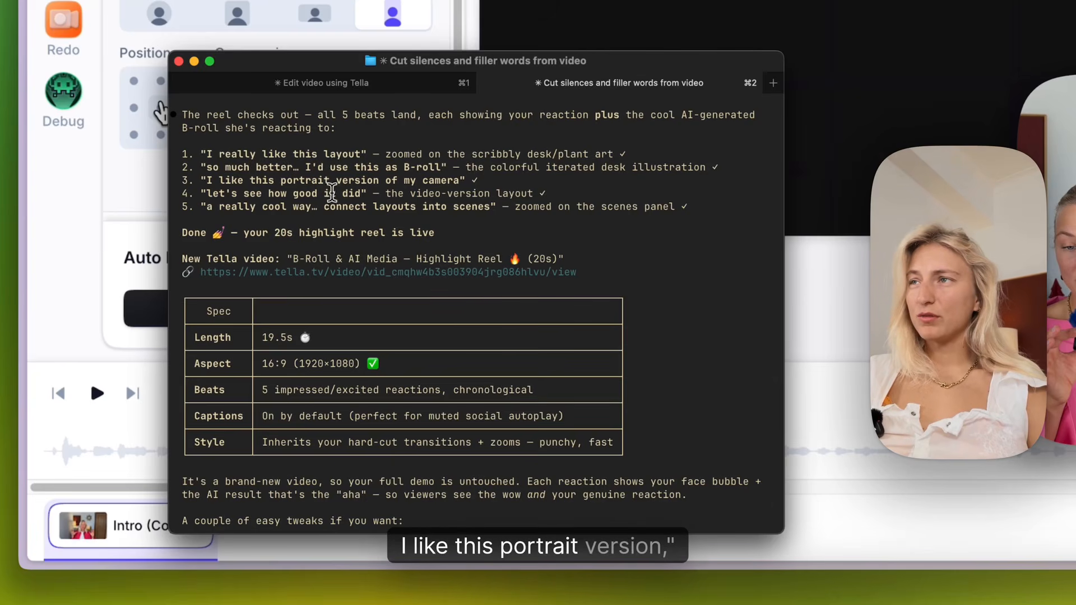
# Copy the new highlight reel's link from the Claude Code reply and open it in a new browser tab.
pyautogui.moveTo(584, 271); pyautogui.dragTo(201, 272)
pyautogui.press('super+c')
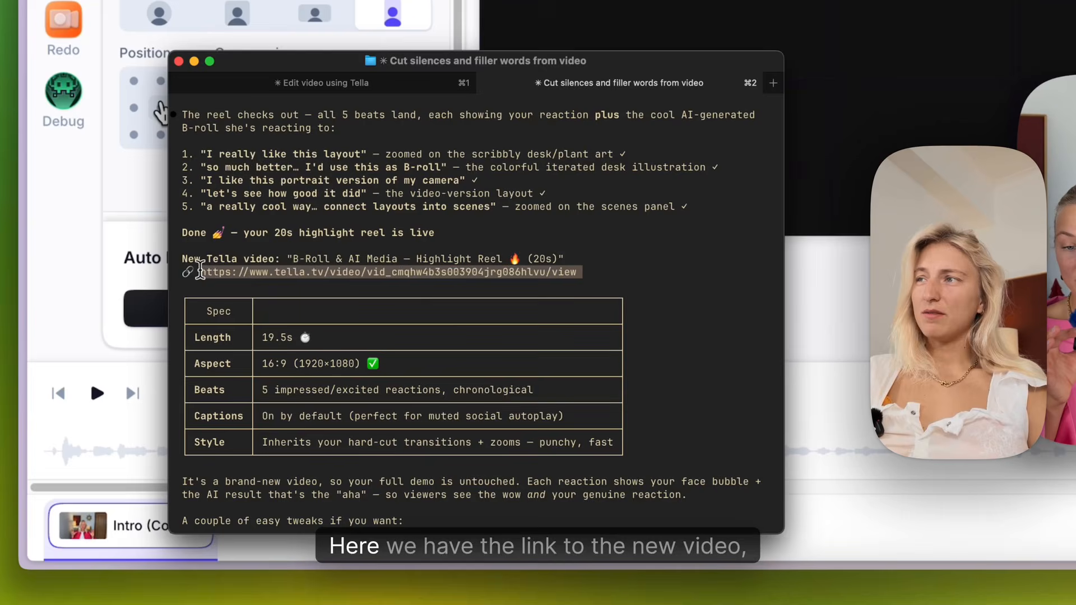
pyautogui.click(161, 114)
pyautogui.press('super+t')
pyautogui.press('super+v')
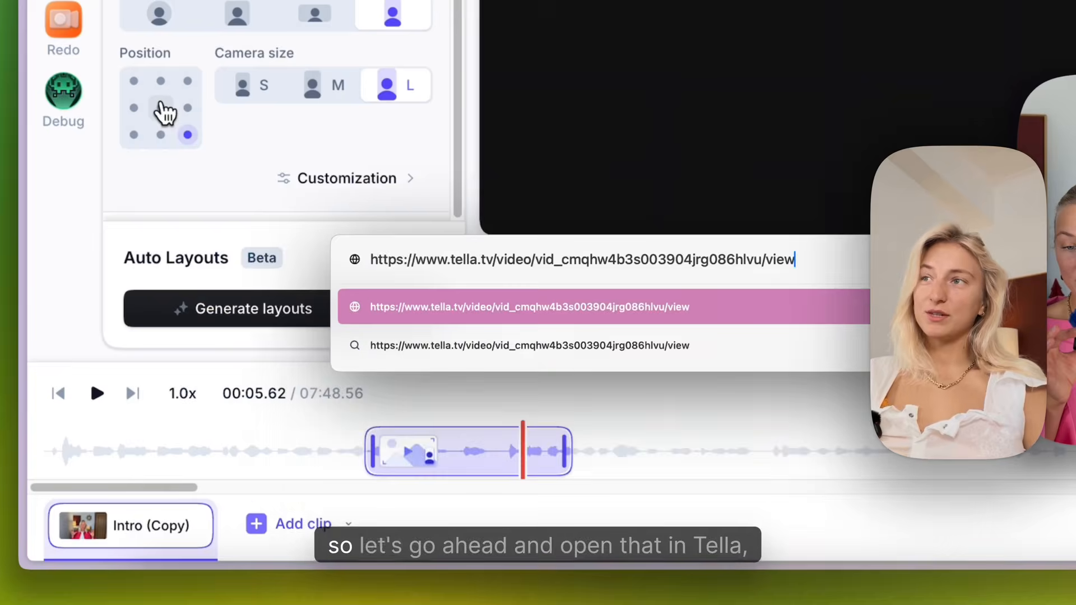
pyautogui.press('Return')
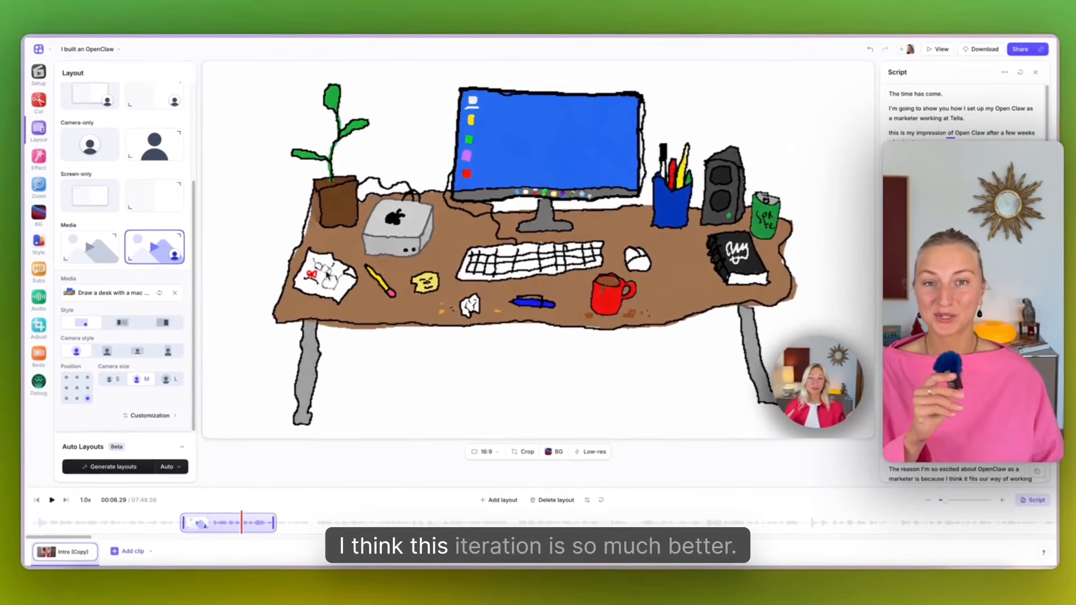
# Play the B-roll section from its start and switch its media to the other generated desk drawing in the media library.
pyautogui.click(174, 524)
pyautogui.click(53, 499)
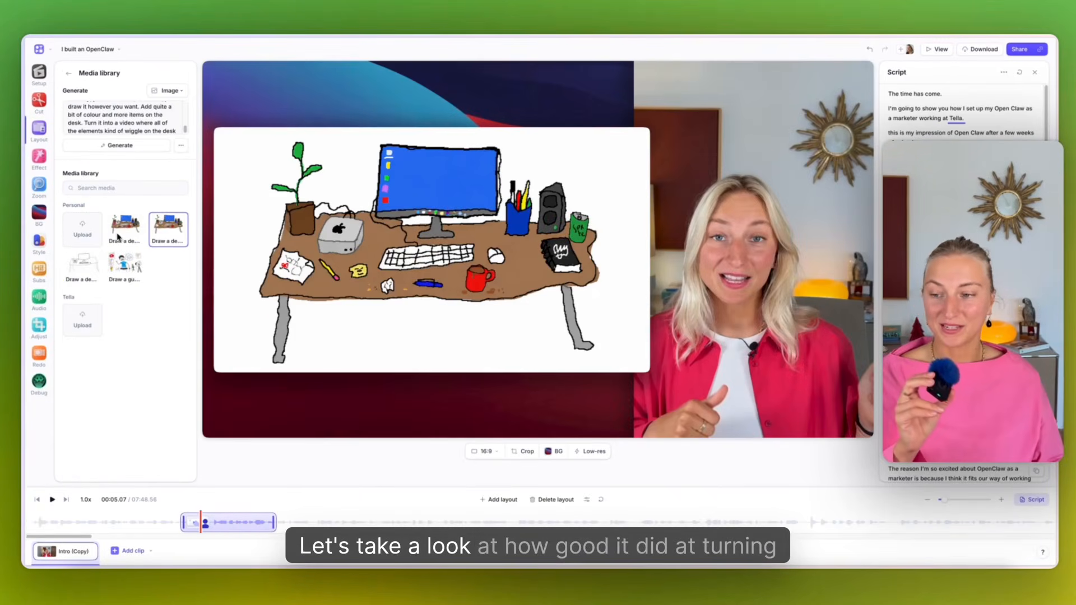
pyautogui.click(119, 238)
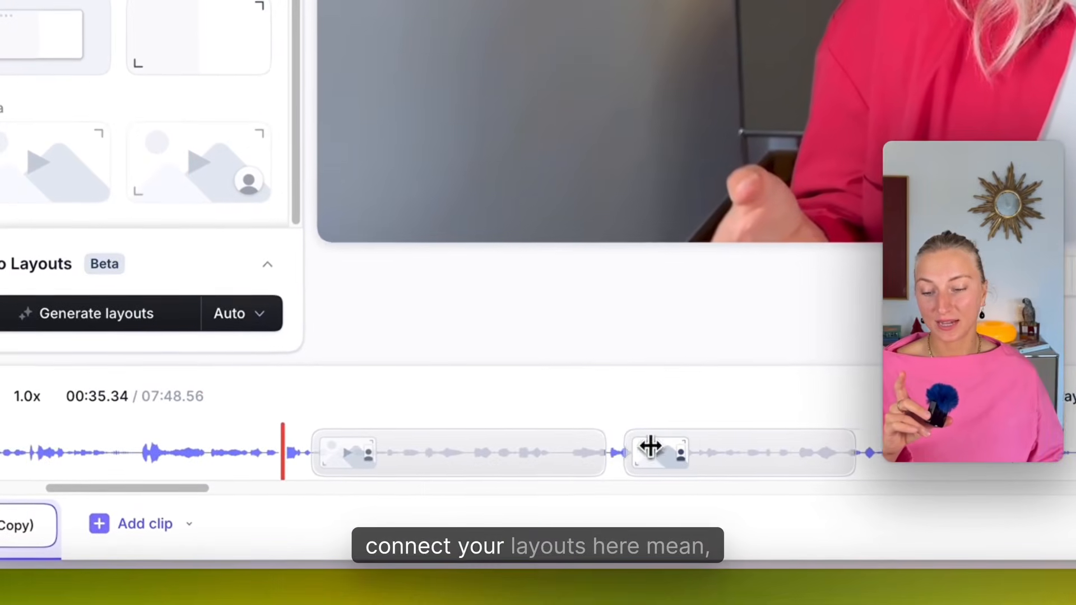
pyautogui.moveTo(650, 447); pyautogui.dragTo(635, 448)
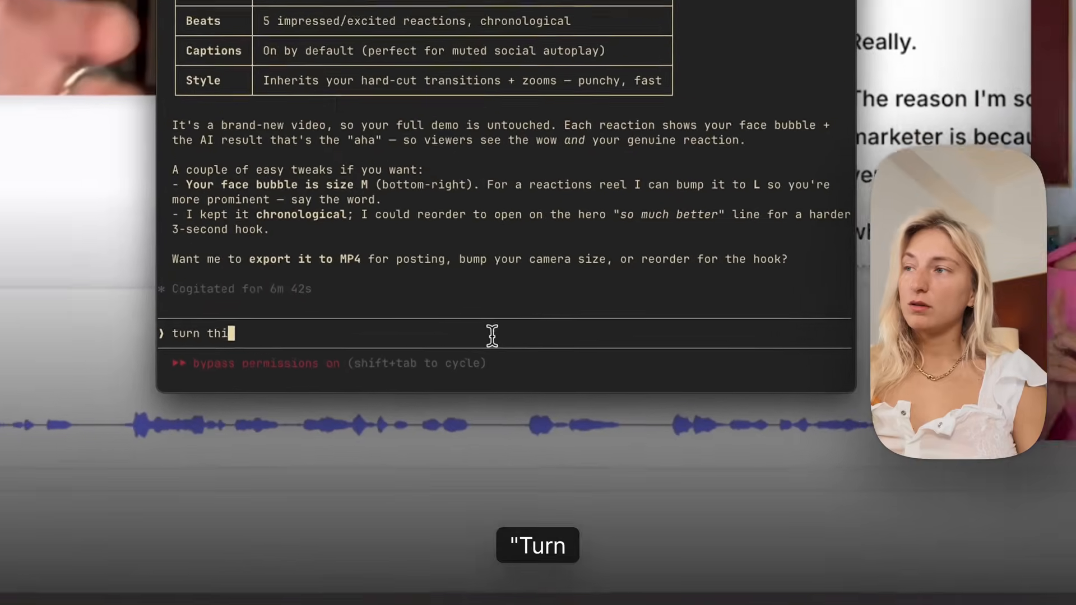
# Prompt Claude Code to turn this editing process/my style into a Claude skill.
pyautogui.write('s editing process')
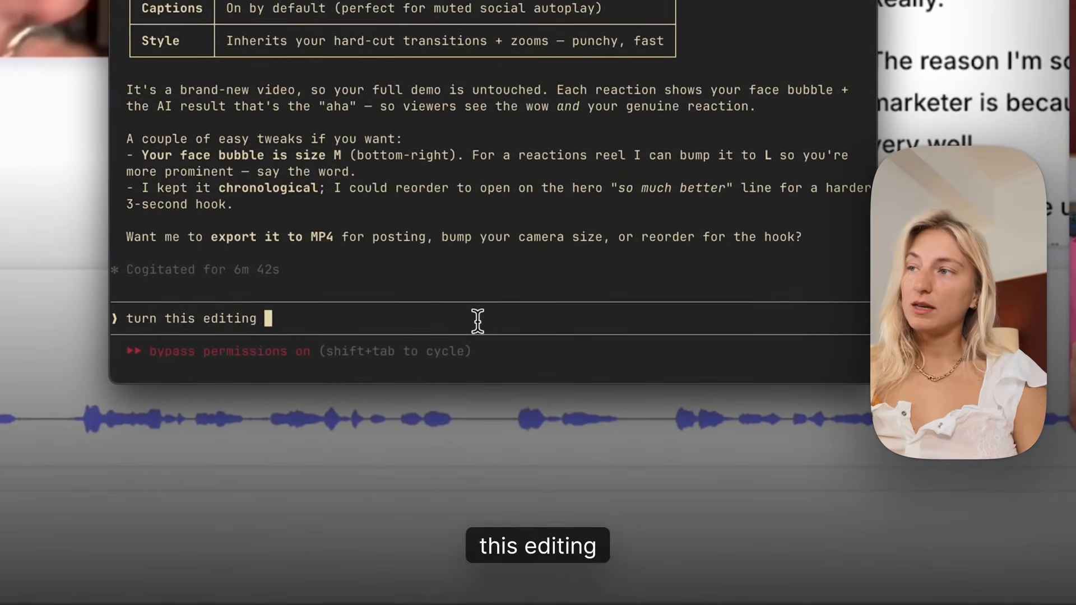
pyautogui.write('/my style into a')
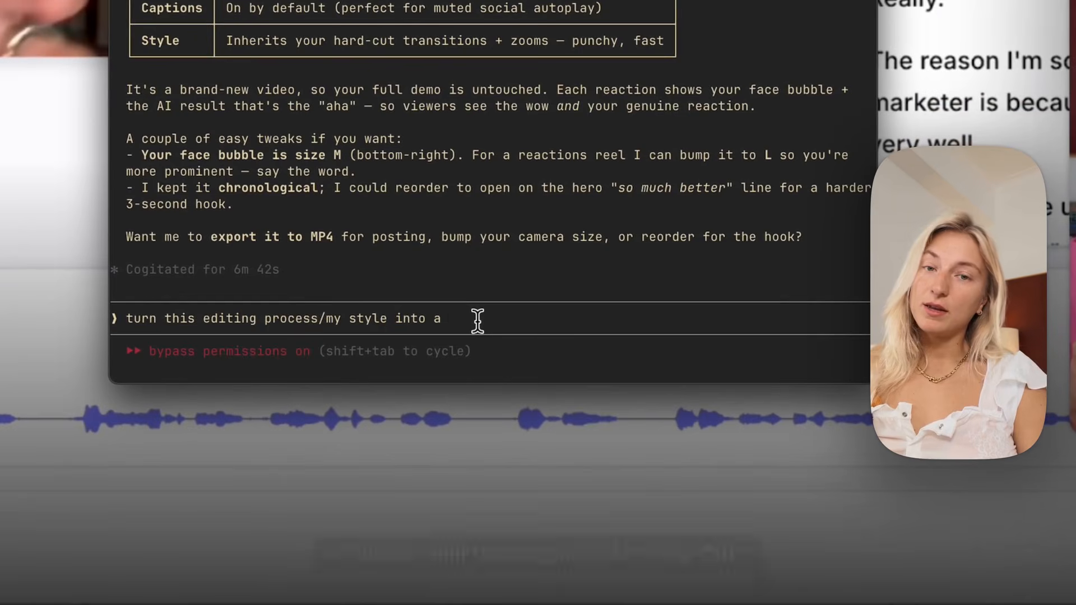
pyautogui.write(' claud')
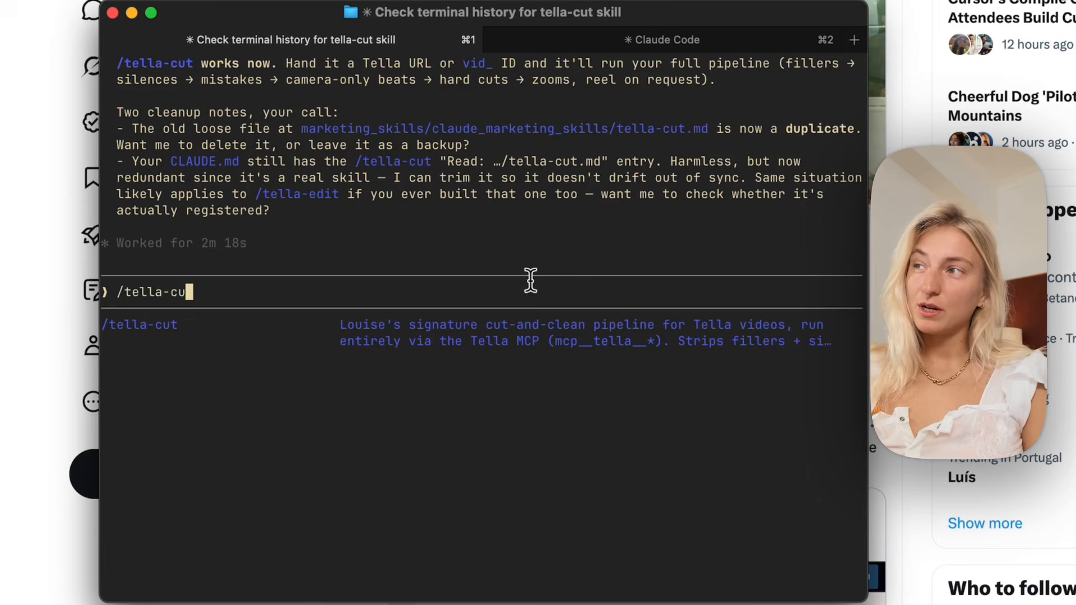
# Copy the demo video's share link and run the tella-cut skill on it in Claude Code.
pyautogui.write('t')
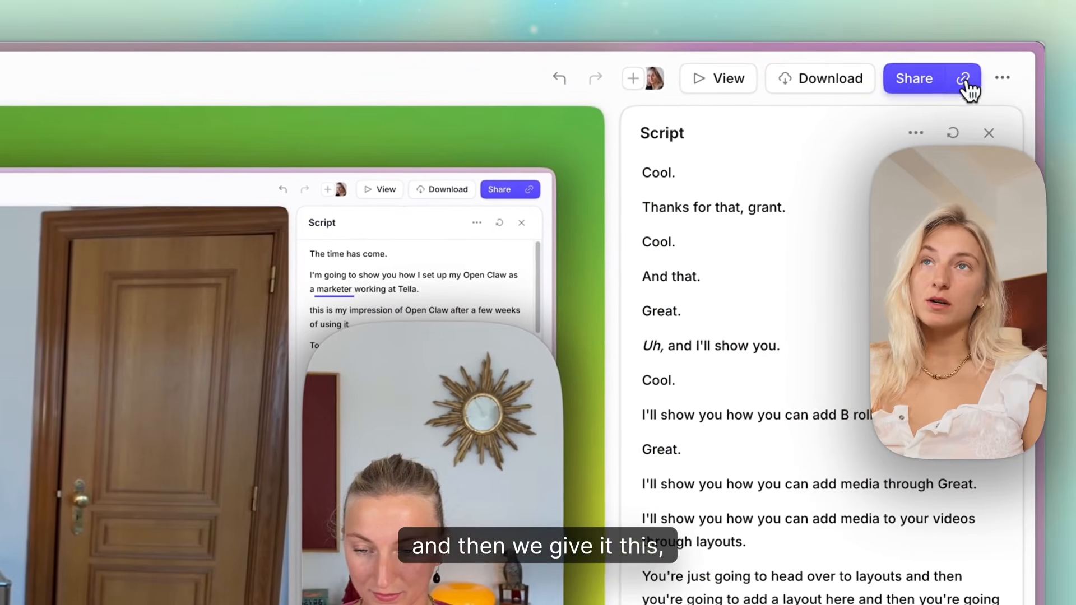
pyautogui.click(963, 81)
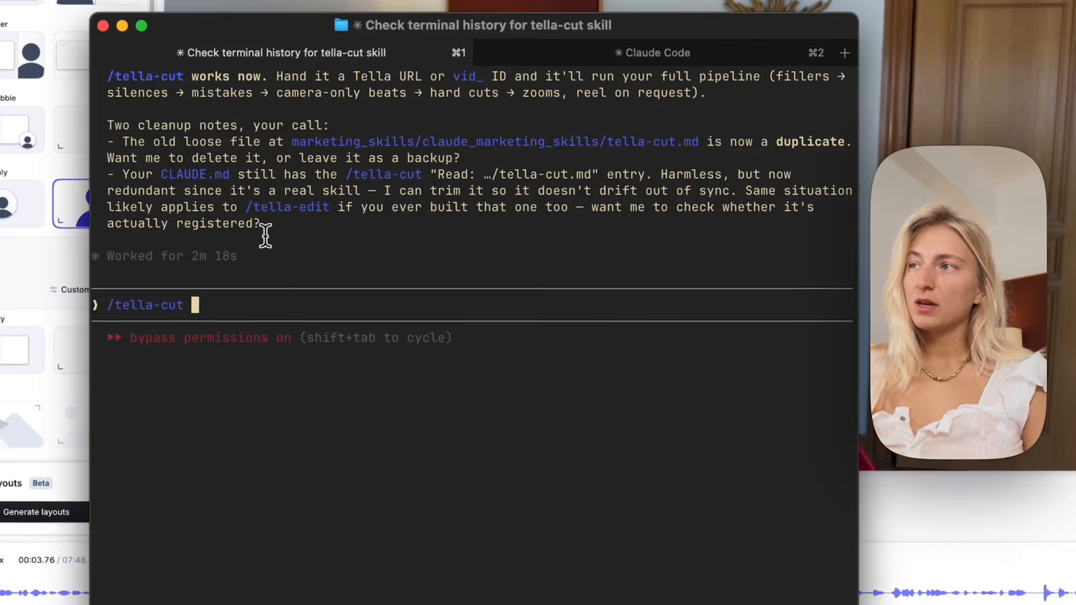
pyautogui.press('super+v')
pyautogui.press('Return')
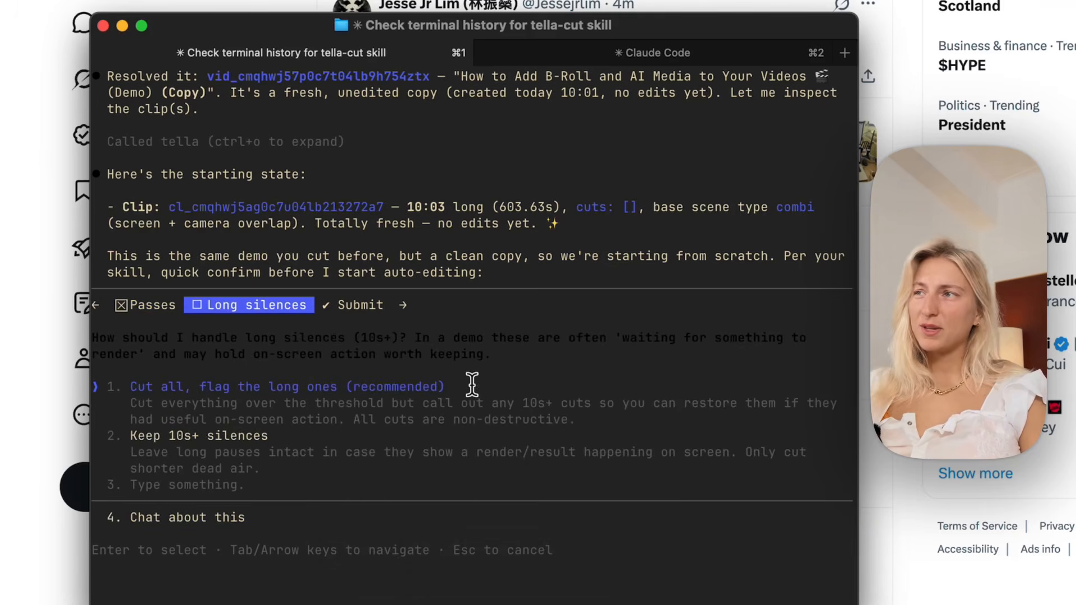
# Choose "Cut all, flag the long ones" for long silences and submit the answers to run the edit.
pyautogui.press('Return')
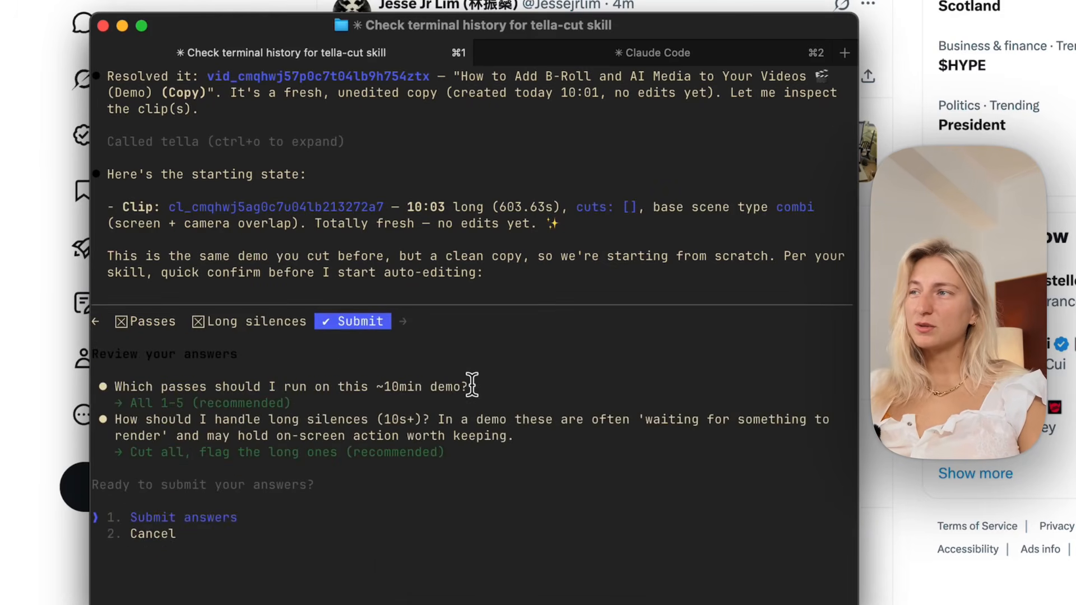
pyautogui.press('Return')
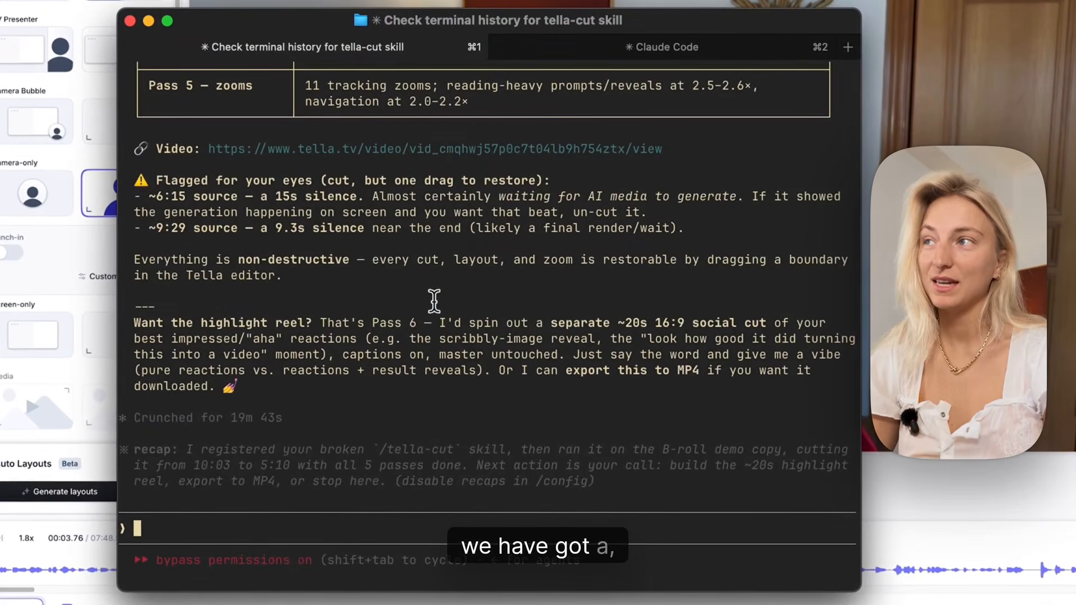
pyautogui.scroll(10, 342, 297)
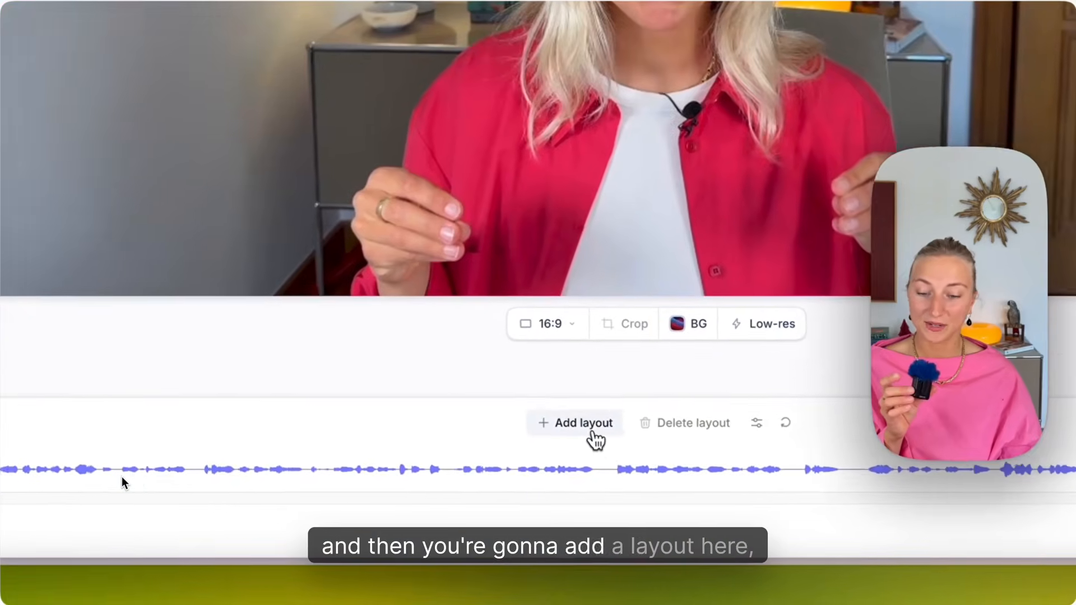
# Add a layout at about 00:04.25 and set it to the full-screen media layout with the camera bubble.
pyautogui.click(581, 437)
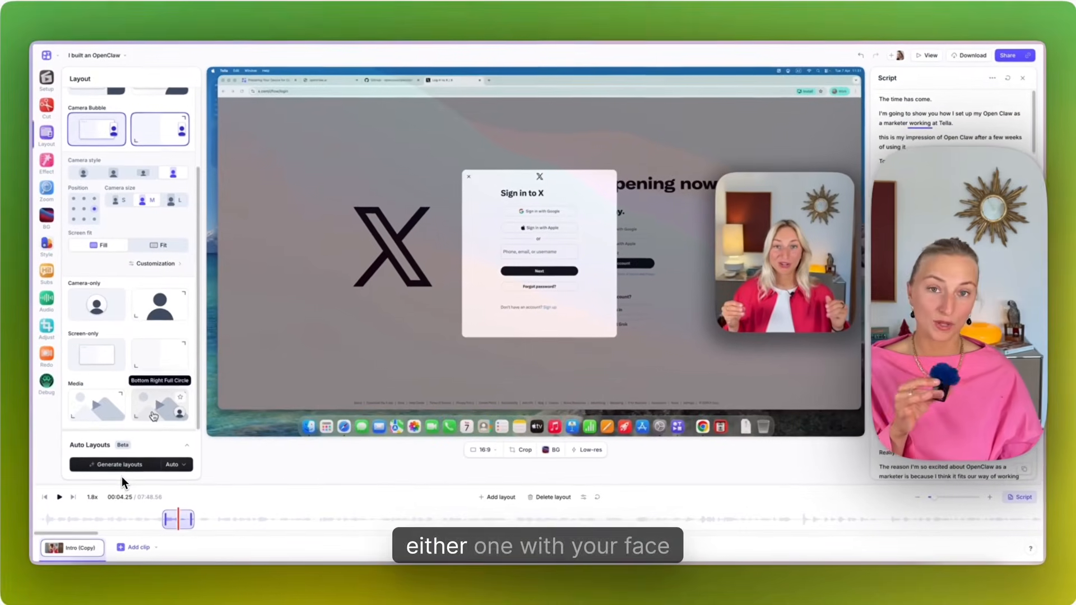
pyautogui.click(157, 412)
pyautogui.scroll(-3, 160, 403)
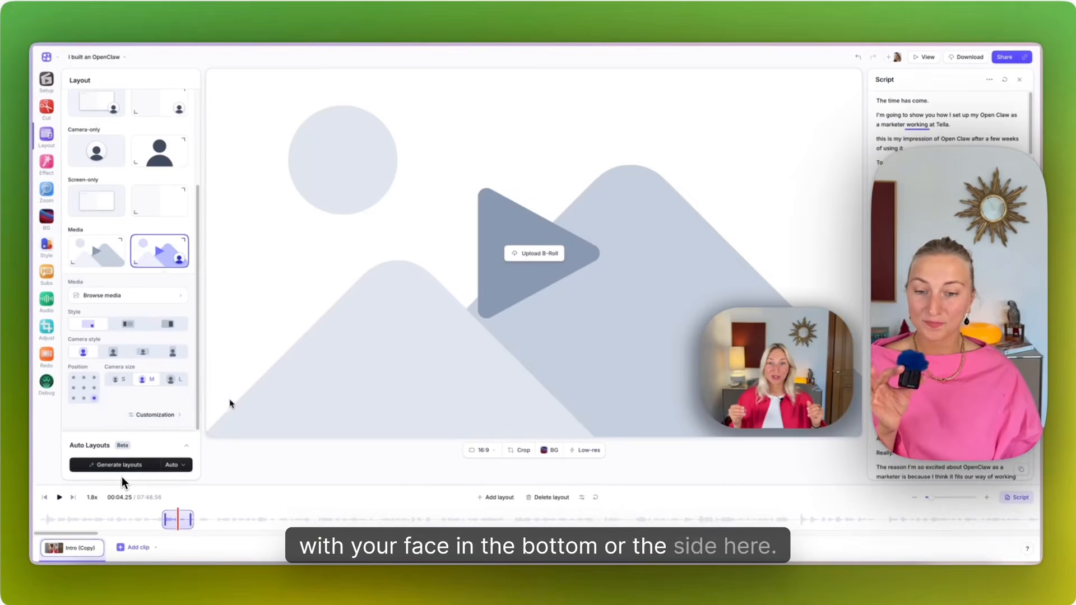
# Upload ThirtyKViews.mp4 from the Documents folder as the new layout's B-roll.
pyautogui.click(532, 255)
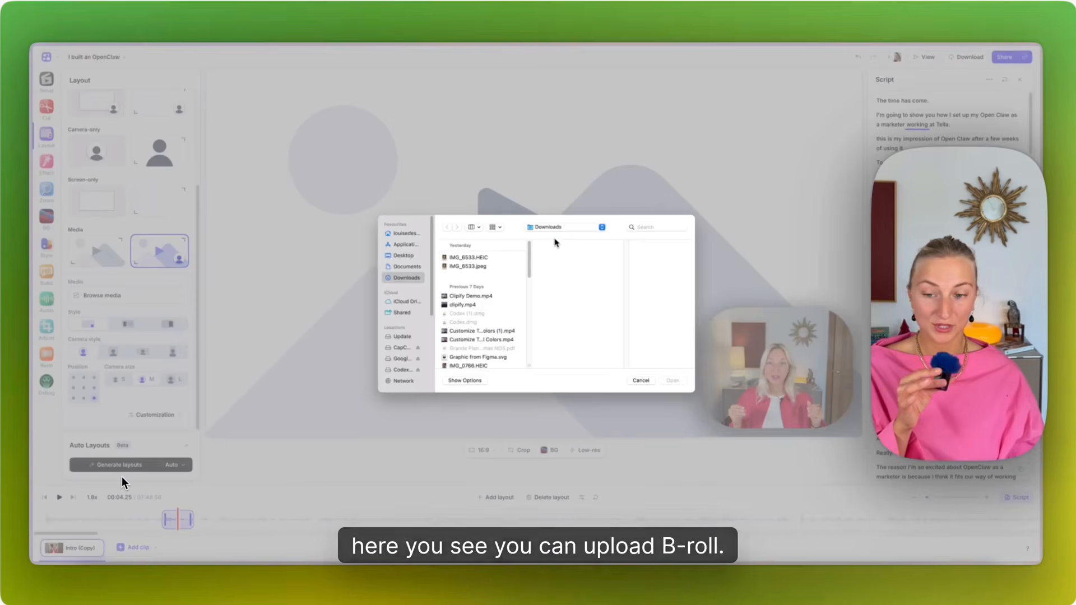
pyautogui.click(412, 235)
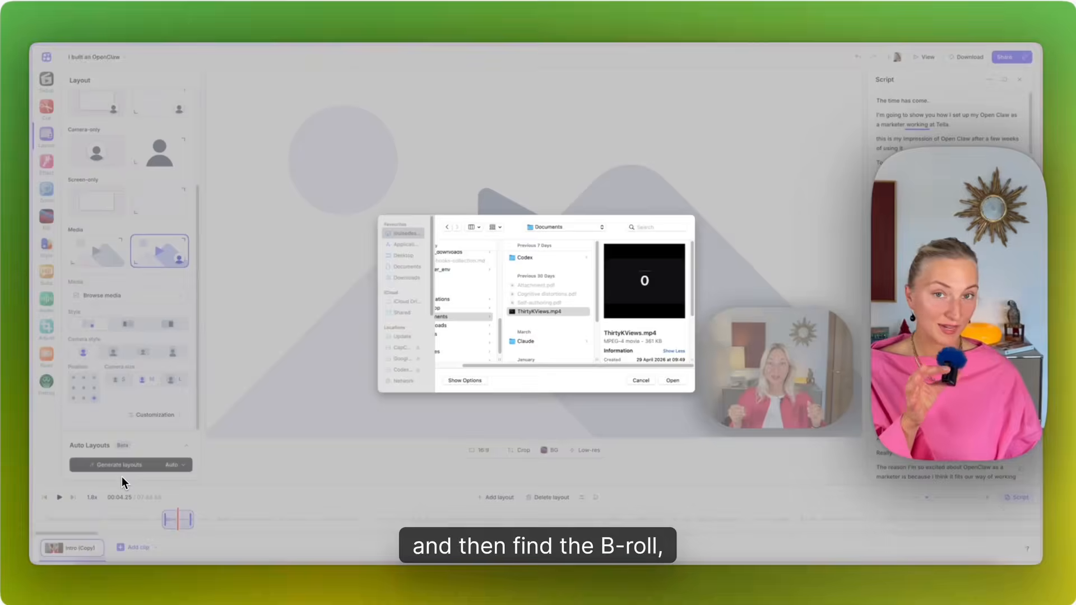
pyautogui.click(673, 380)
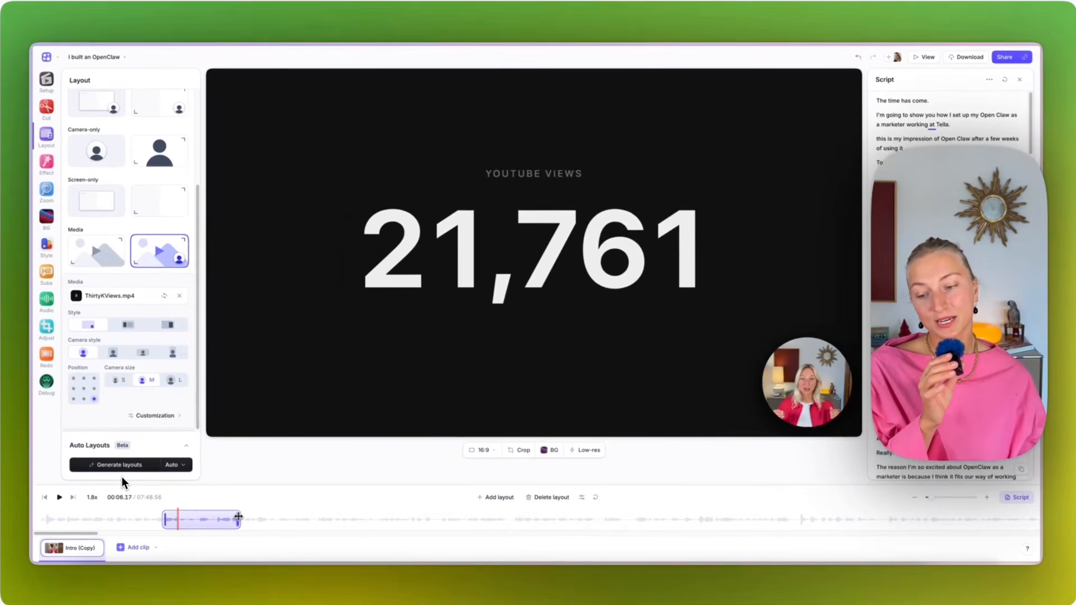
# Extend the B-roll layout to end at about 00:06 and play it back from about 00:02.
pyautogui.click(238, 517)
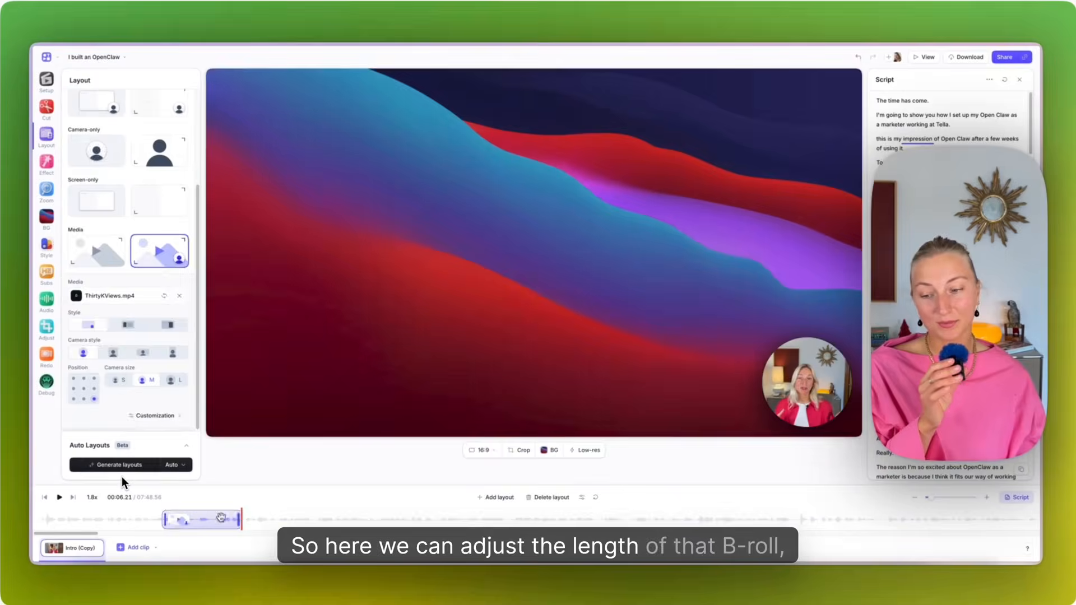
pyautogui.click(161, 519)
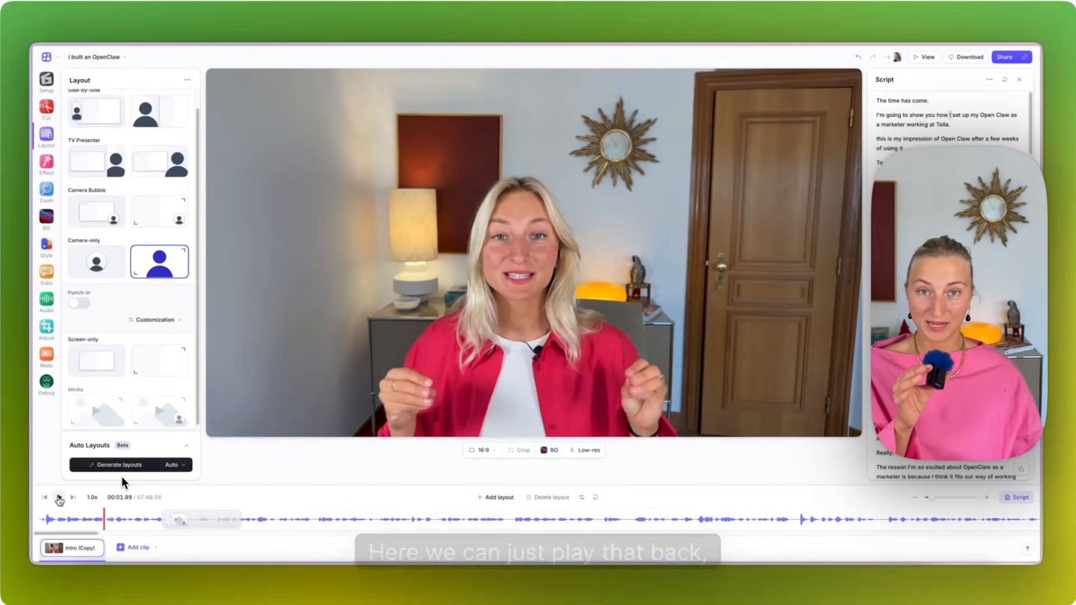
pyautogui.click(59, 497)
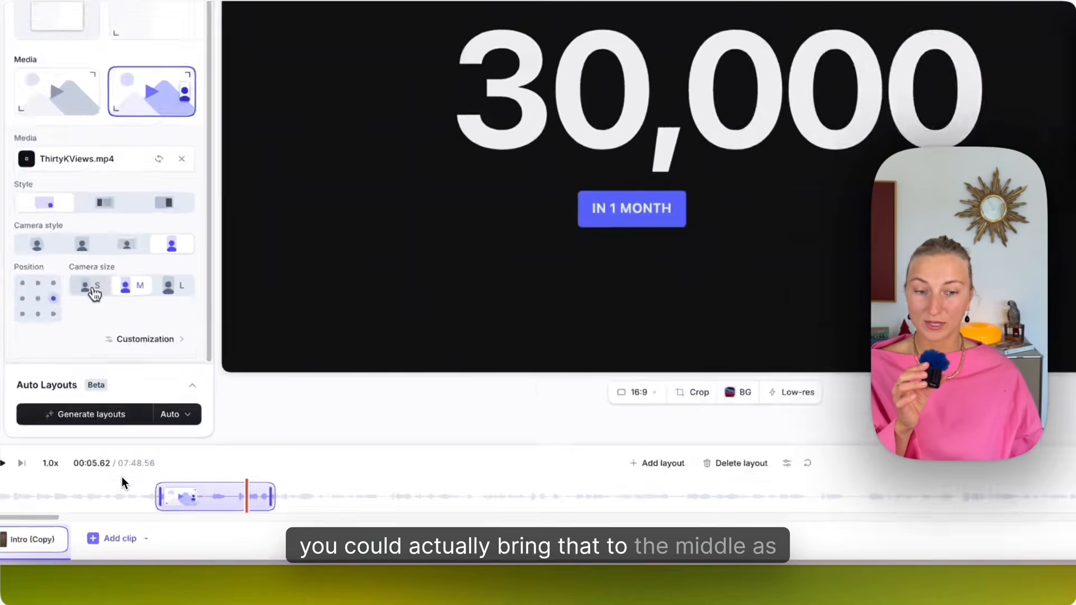
# Try the camera sizes on the B-roll layout and set the camera to L.
pyautogui.click(93, 289)
pyautogui.click(133, 289)
pyautogui.click(172, 288)
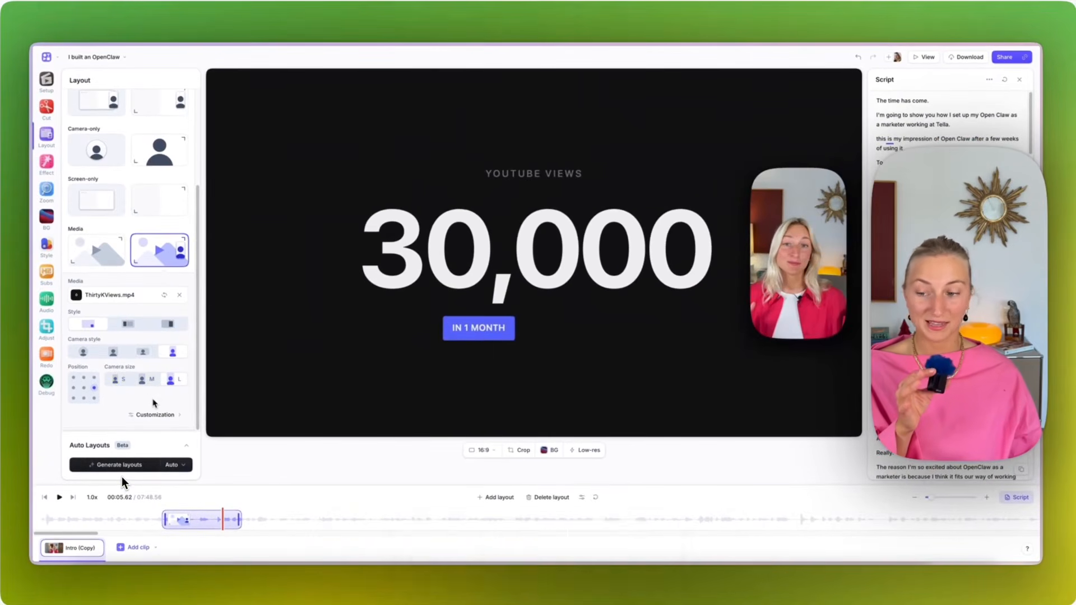
# Try the side-by-side media style in its Standard and 50/50 variants, and return the layout to the camera bubble style.
pyautogui.click(127, 323)
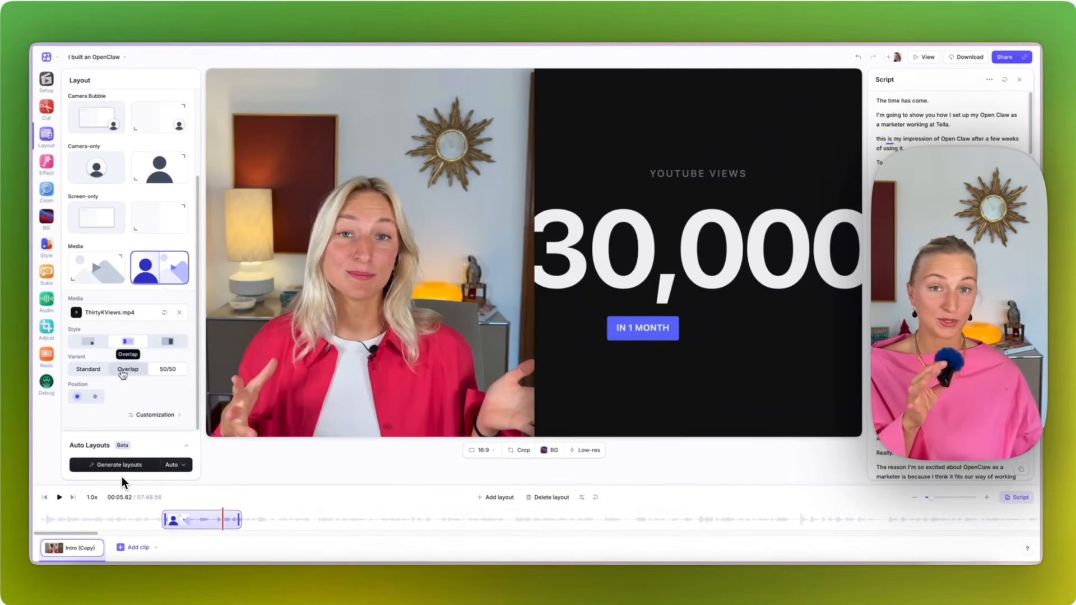
pyautogui.click(96, 368)
pyautogui.click(97, 370)
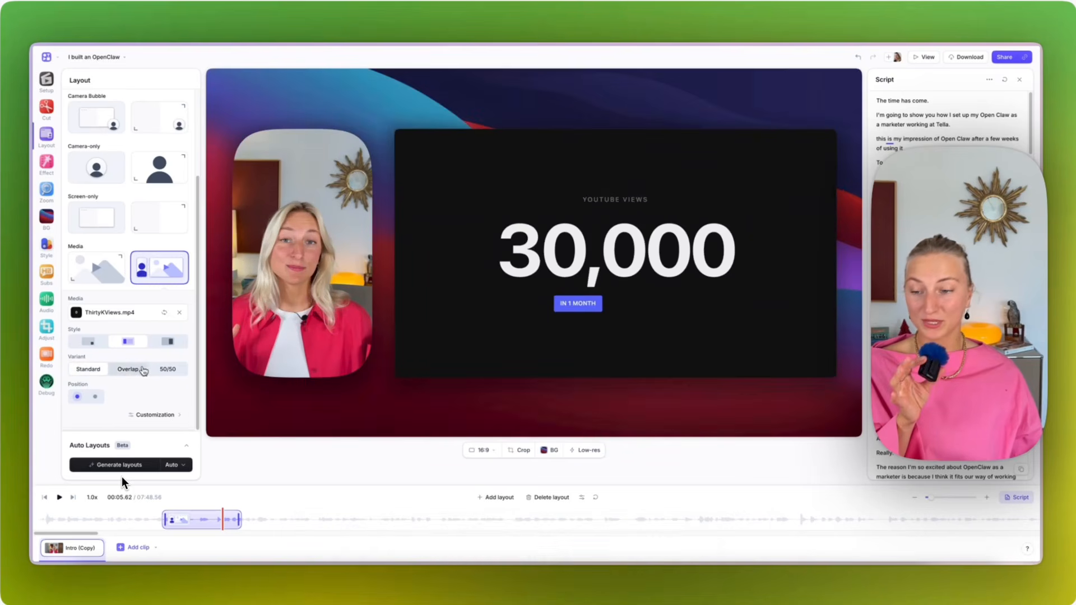
pyautogui.click(163, 370)
pyautogui.click(93, 368)
pyautogui.click(88, 341)
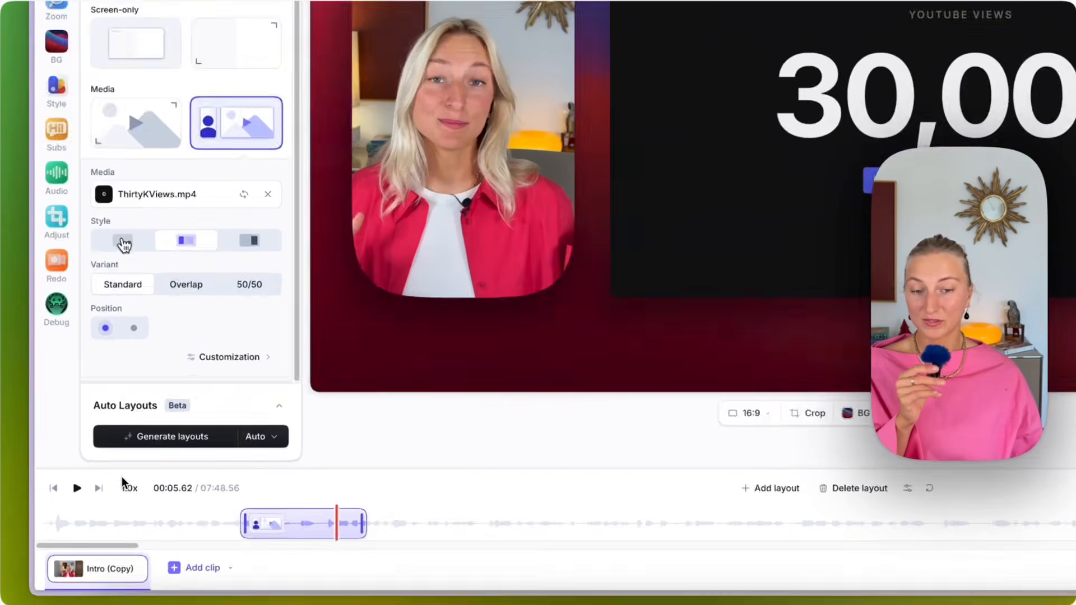
pyautogui.click(138, 262)
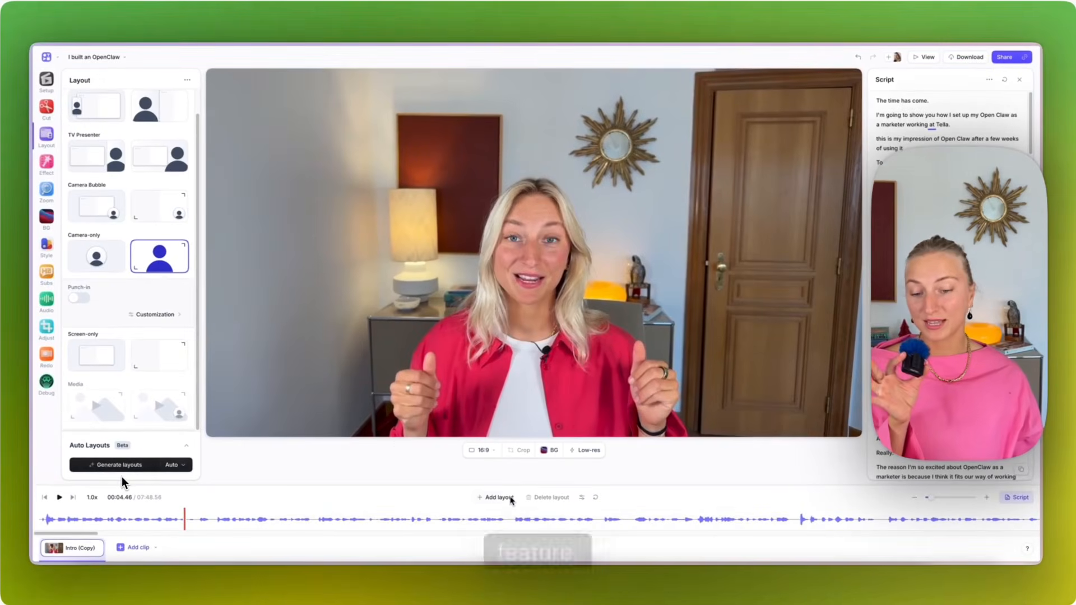
# Add a new layout to the intro clip at about 00:04.46.
pyautogui.click(495, 497)
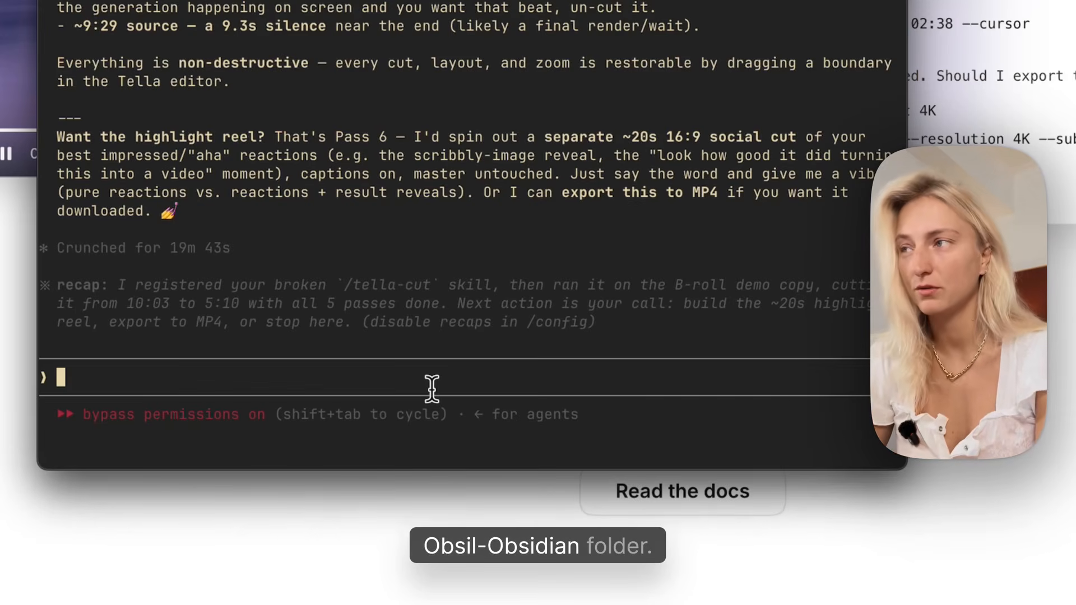
# Ask Claude Code to save this video transcript in Obsidian, creating a new folder called 'video transcripts'.
pyautogui.write('save thi')
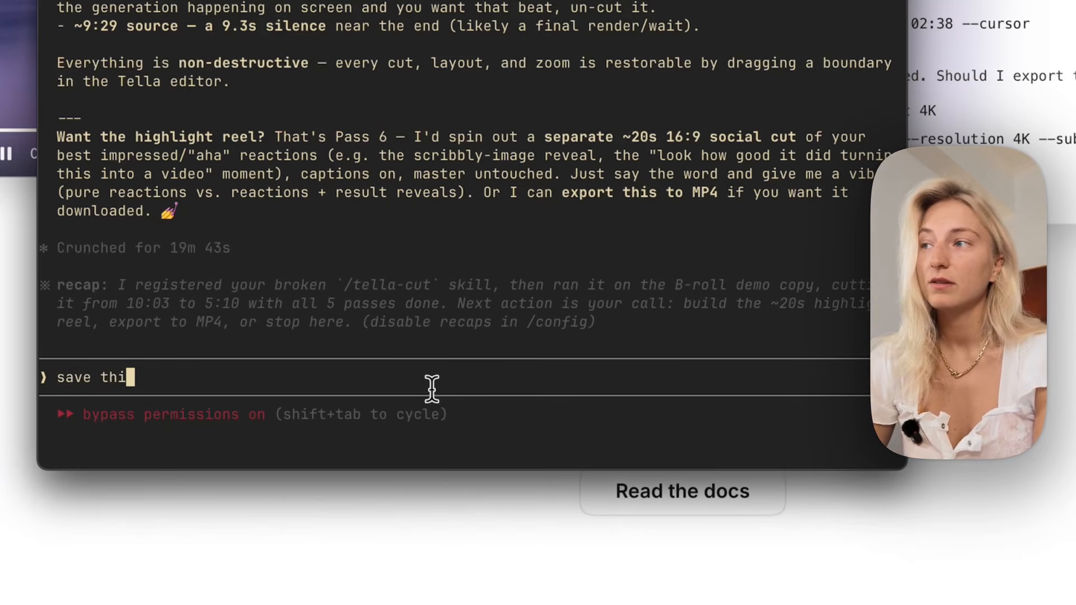
pyautogui.write('s video transc')
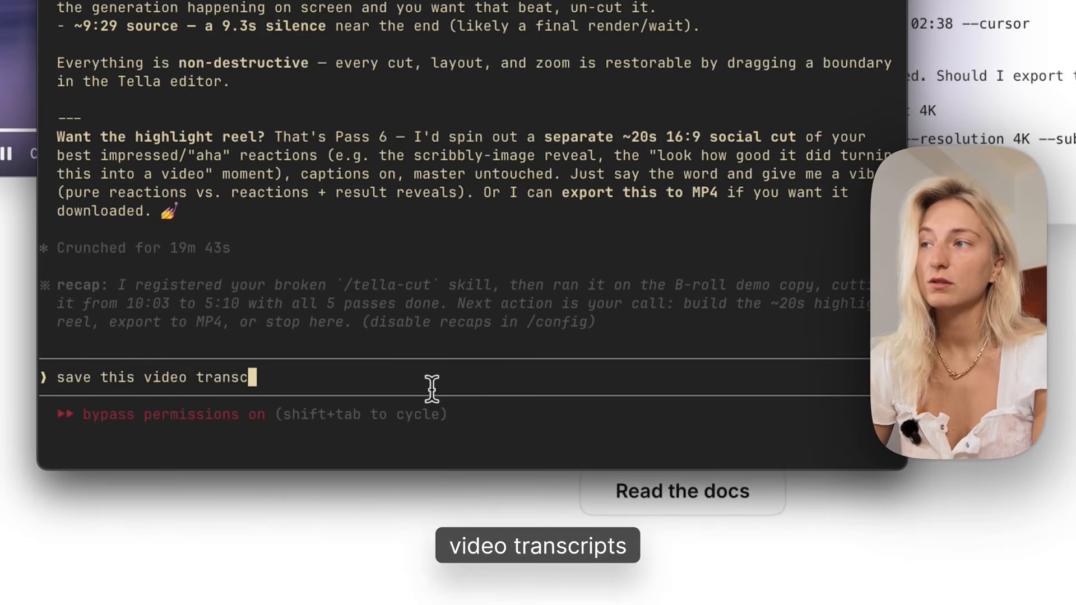
pyautogui.write('ripti')
pyautogui.press('BackSpace')
pyautogui.write('in Ob')
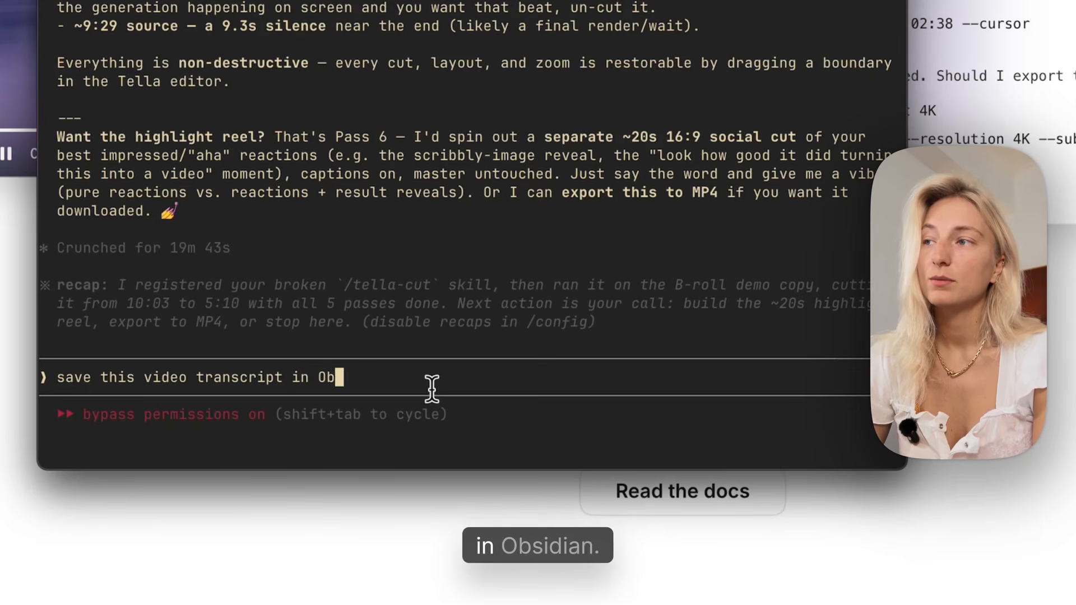
pyautogui.write('sidian, create a ')
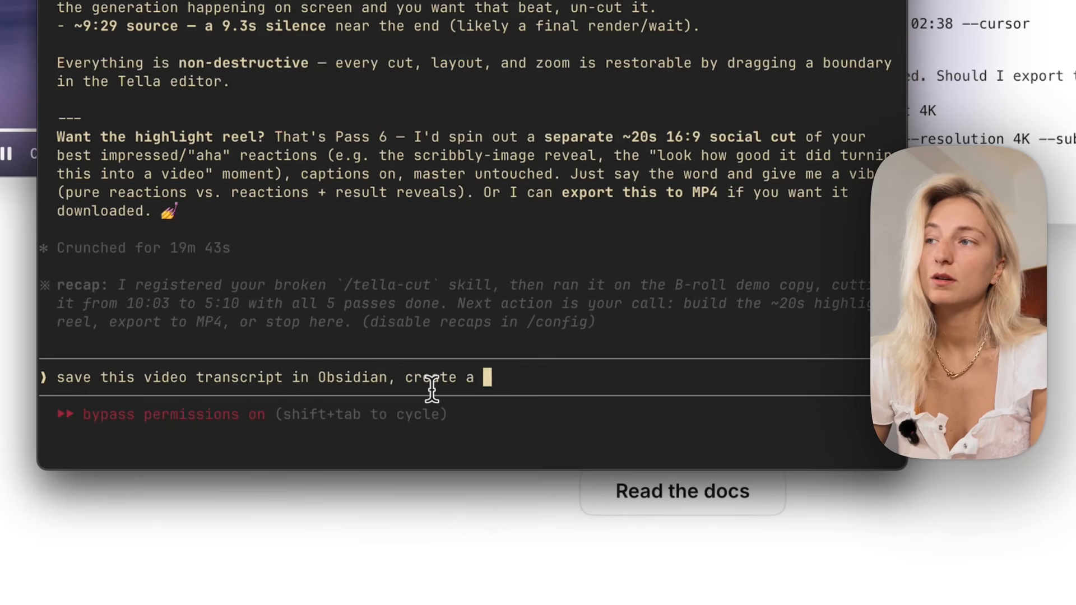
pyautogui.write("new folder called 'video trans")
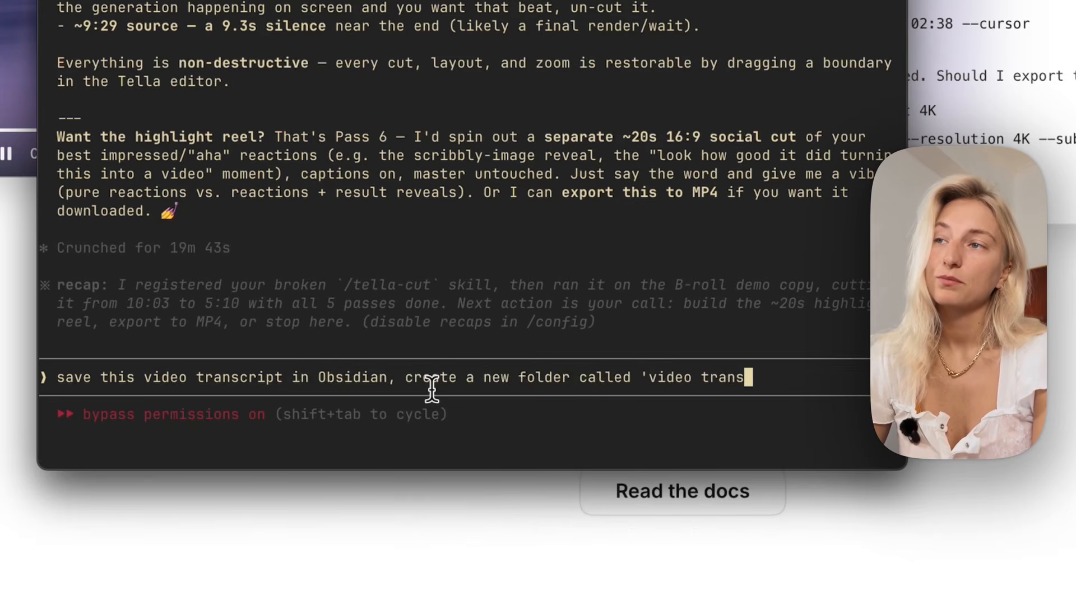
pyautogui.write("cripts'")
pyautogui.press('Return')
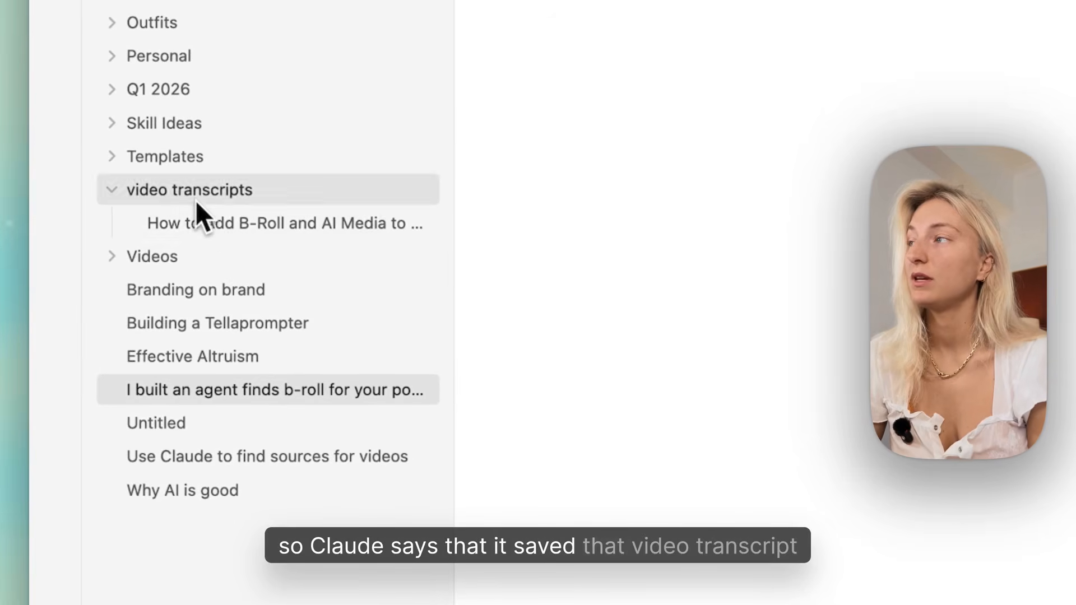
# In Obsidian, open the B-roll and AI media demo note in the video transcripts folder and review its properties and content.
pyautogui.click(190, 190)
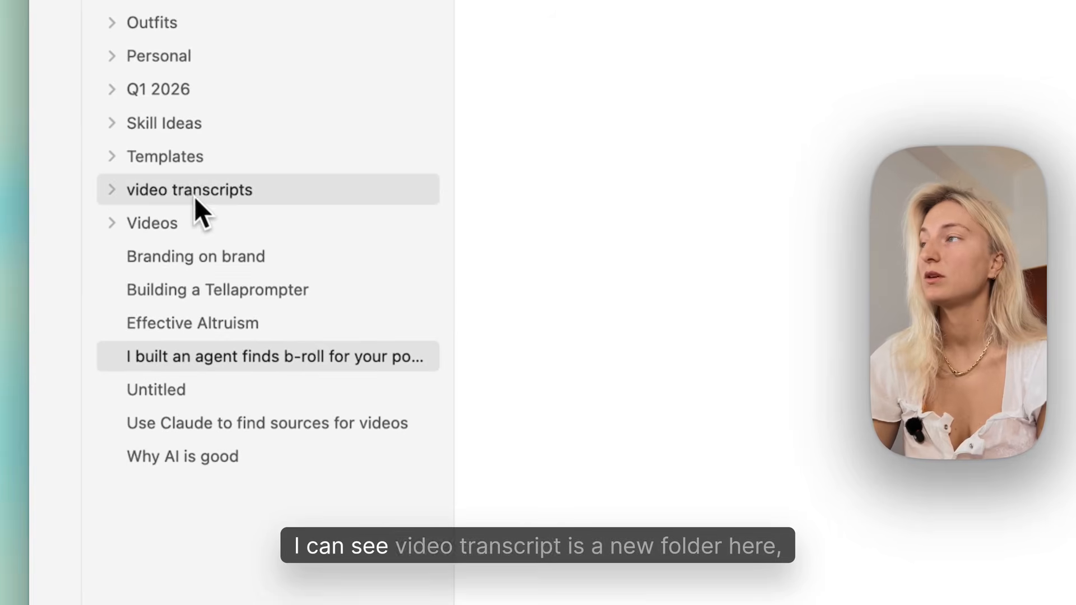
pyautogui.click(196, 197)
pyautogui.click(211, 227)
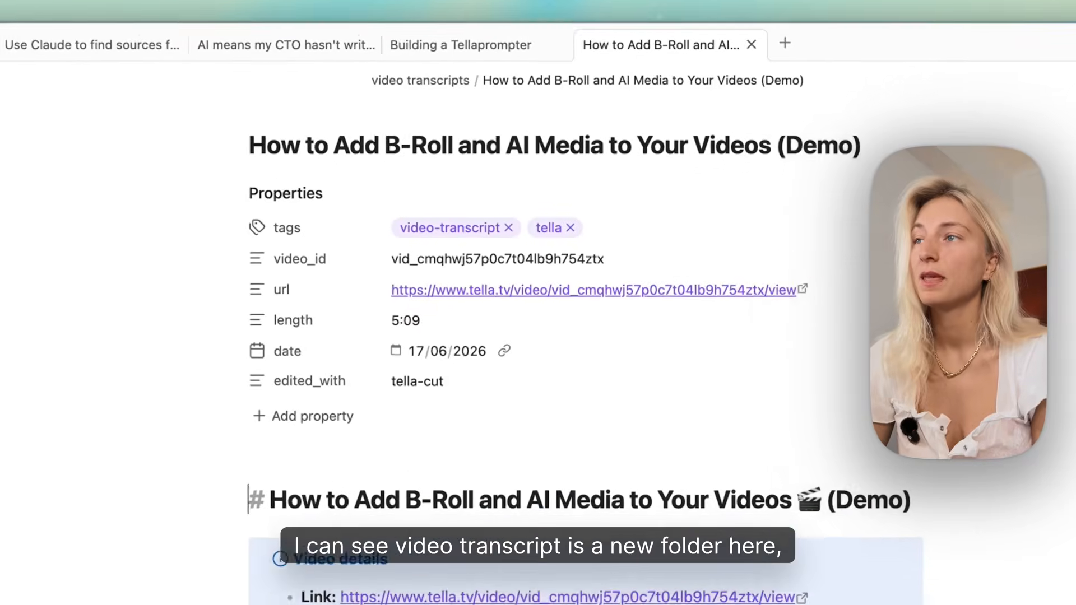
pyautogui.scroll(-10, 519, 359)
pyautogui.scroll(15, 519, 359)
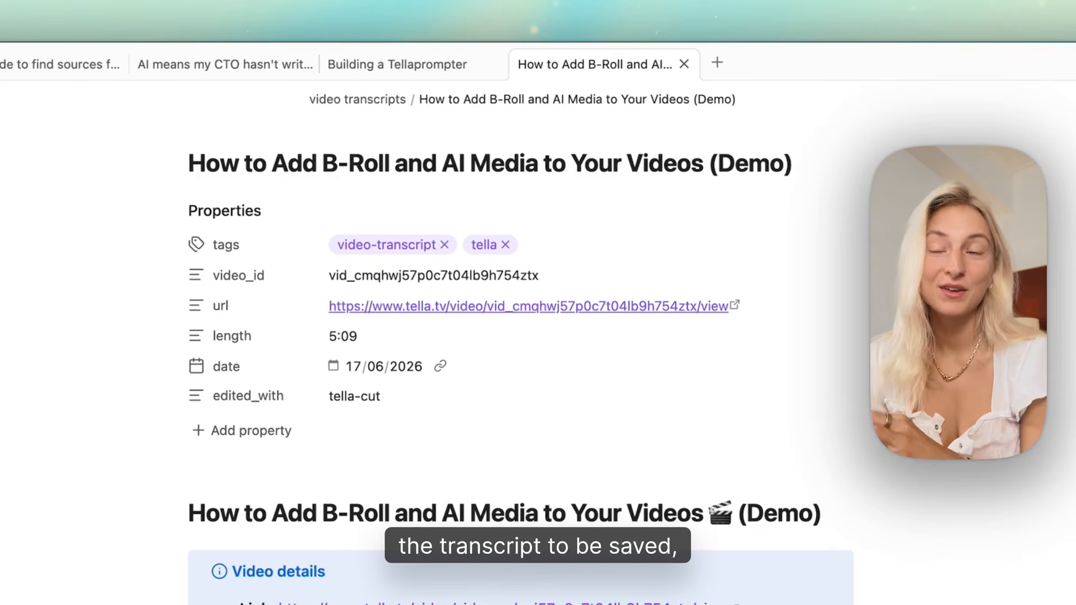
pyautogui.scroll(-4, 521, 336)
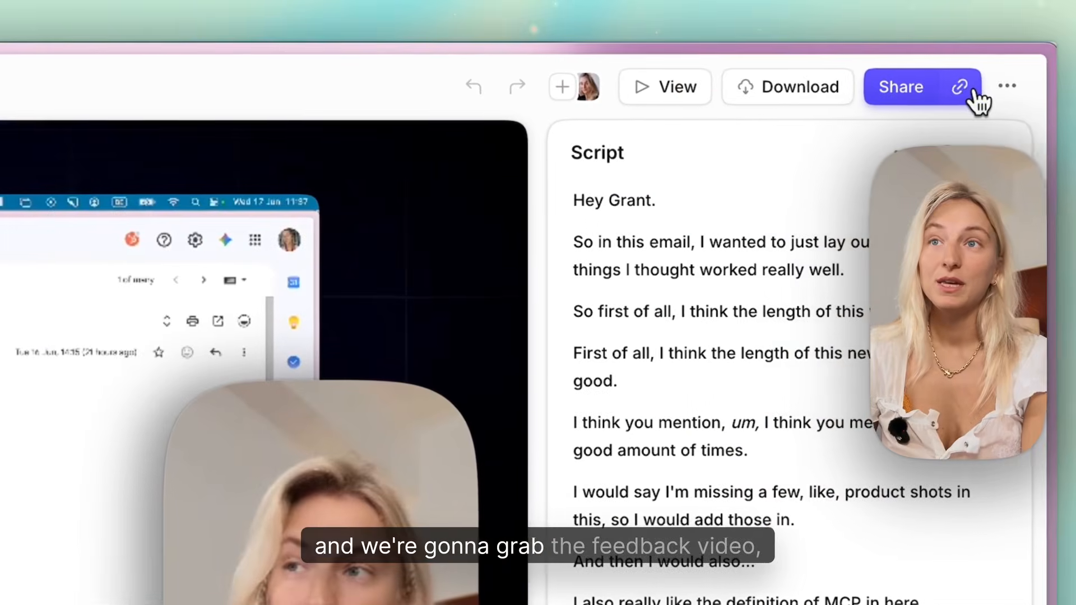
# Copy the newsletter feedback video's link and ask Claude Code to comment its feedback and URL on the Linear issue called MCP newsletter.
pyautogui.click(1016, 85)
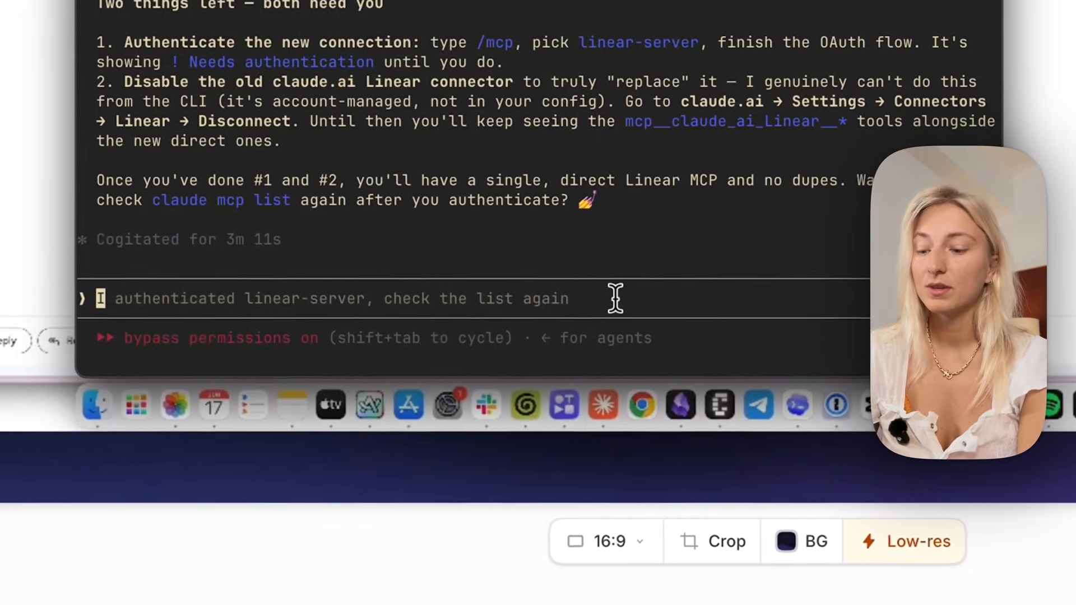
pyautogui.write('extract feedback')
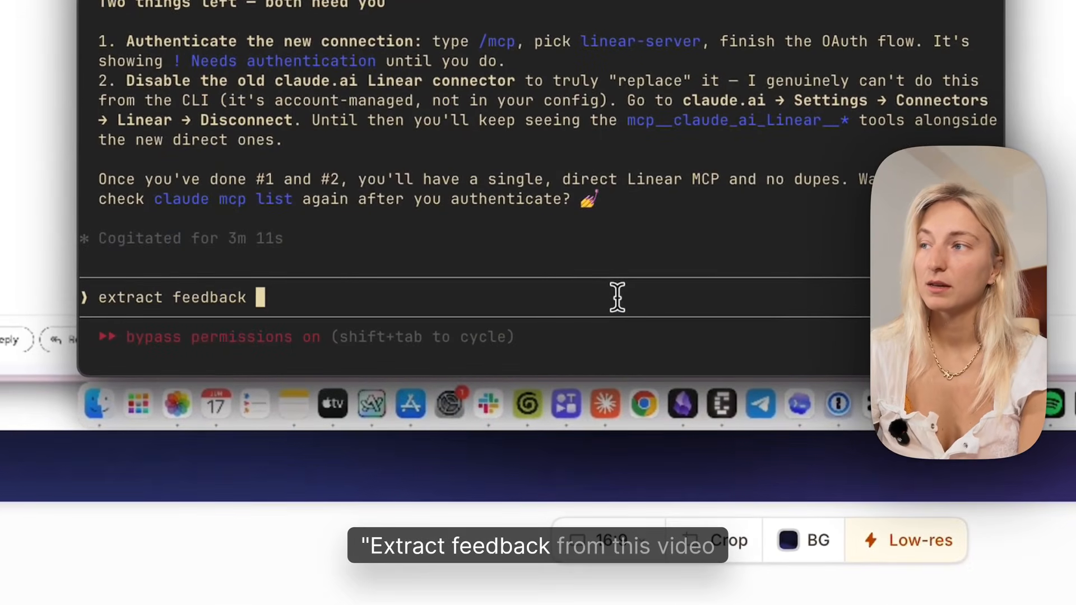
pyautogui.write(' from this v')
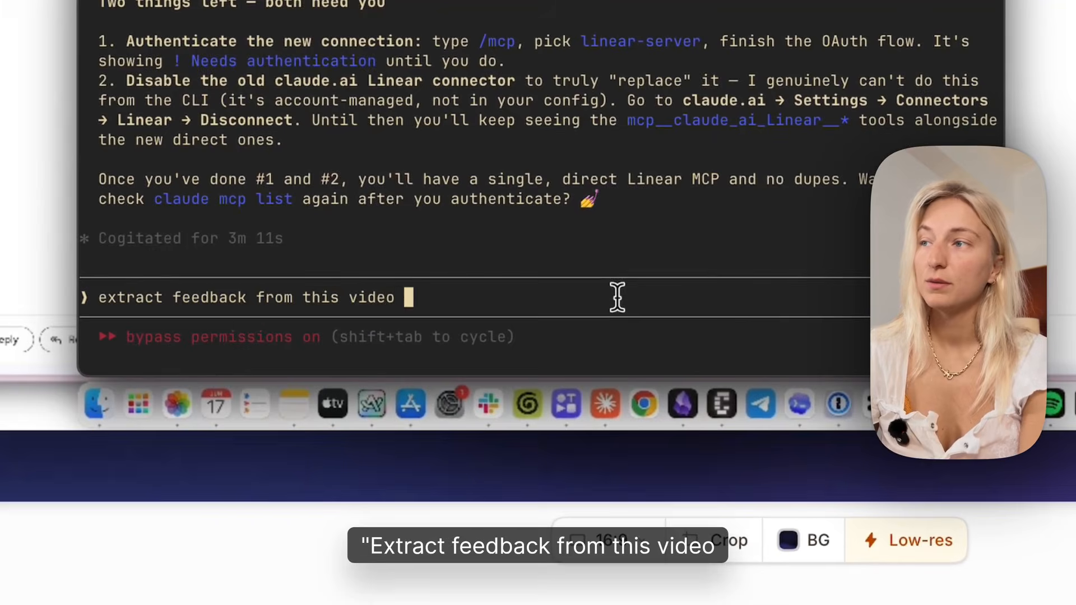
pyautogui.write('ideo')
pyautogui.press('super+v')
pyautogui.write('and add to ')
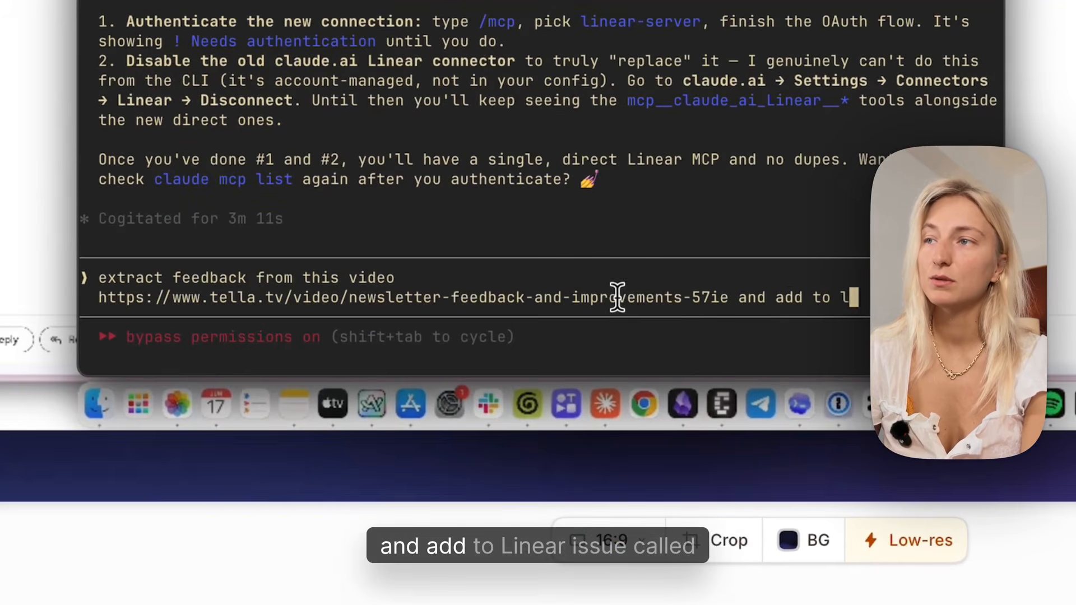
pyautogui.write('linear issue called MCP ')
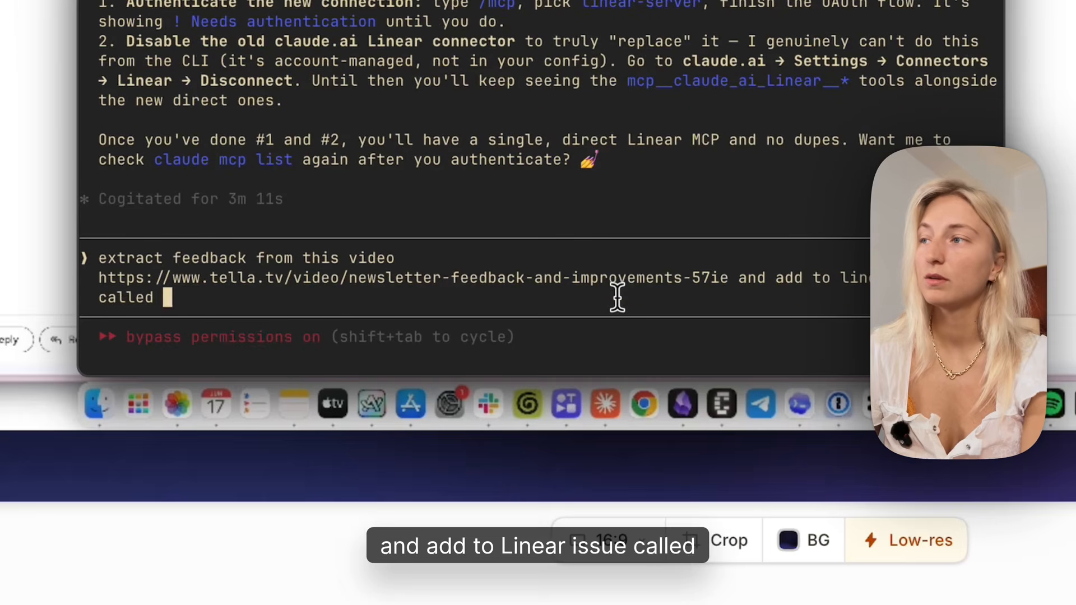
pyautogui.write('newlsette')
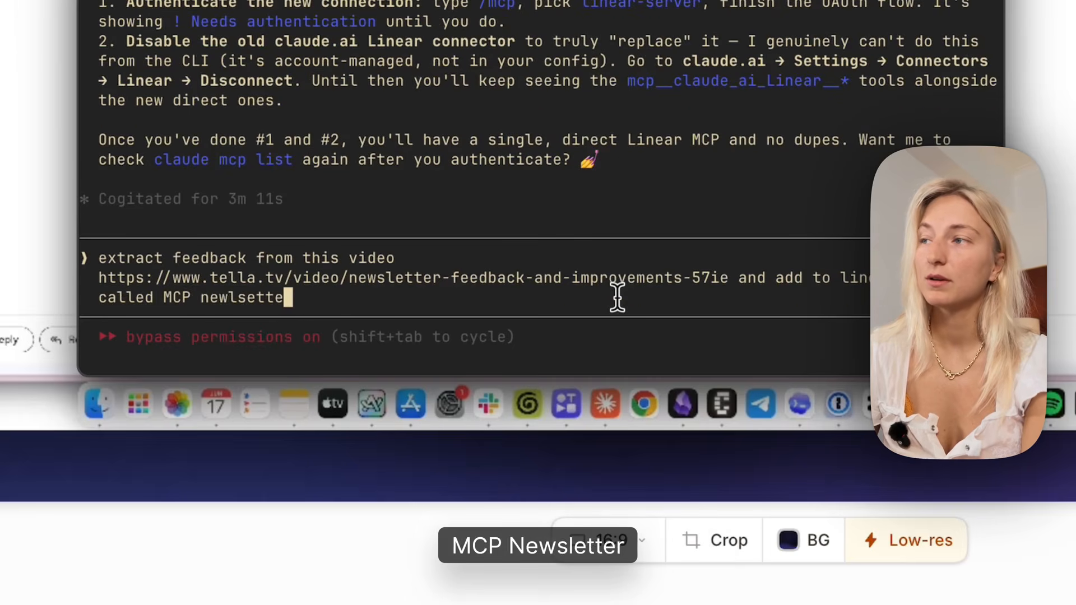
pyautogui.write('r as a comment (include the vid url so he c')
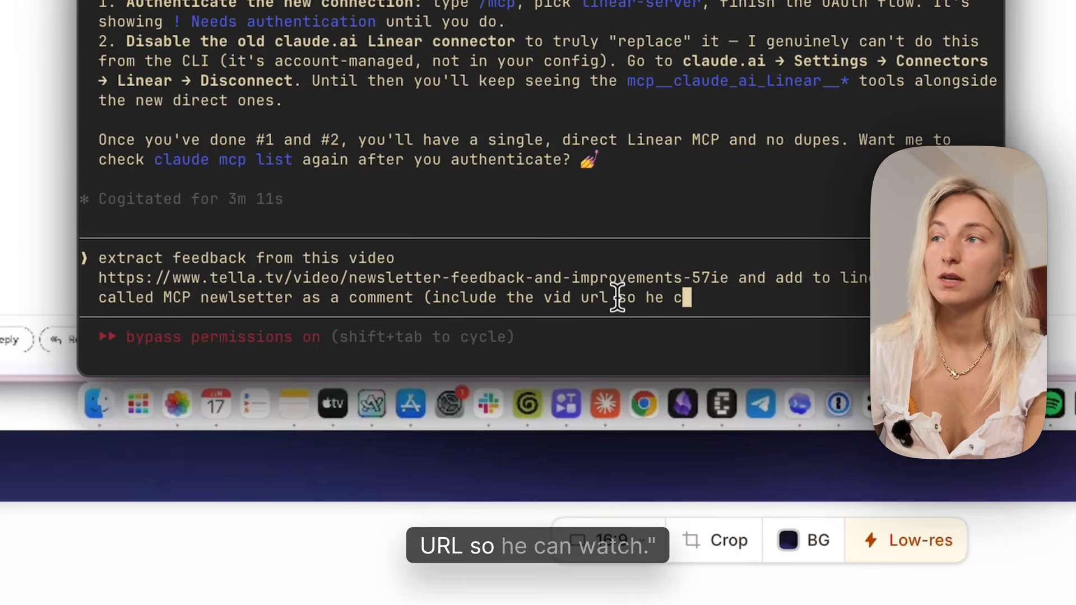
pyautogui.write('an watc)')
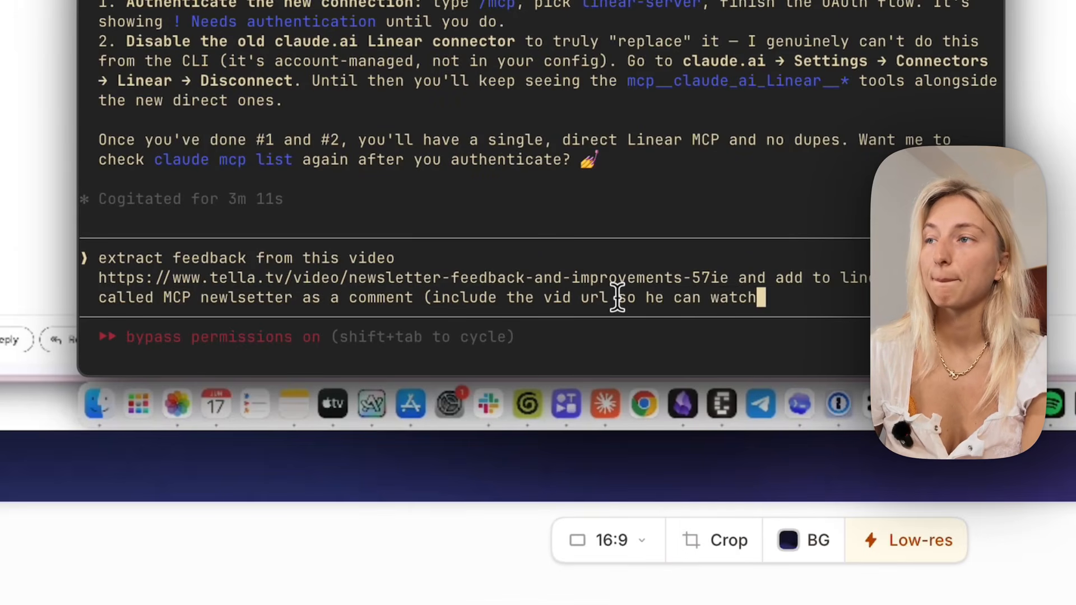
pyautogui.write(')')
pyautogui.press('Return')
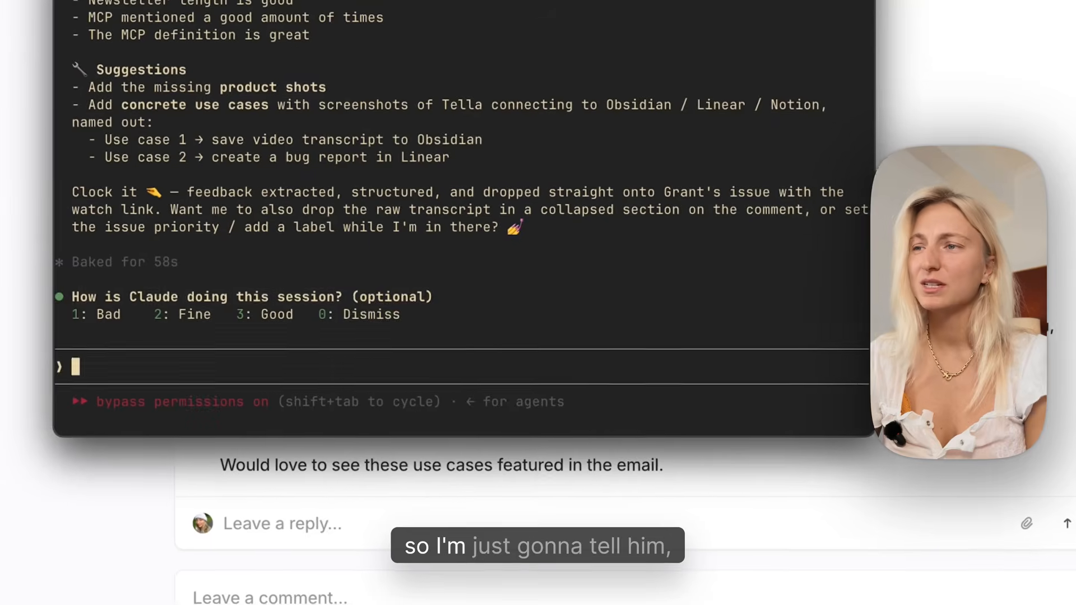
# Ask Claude Code to tag the feedback's recipient in the Linear comment.
pyautogui.write('tag')
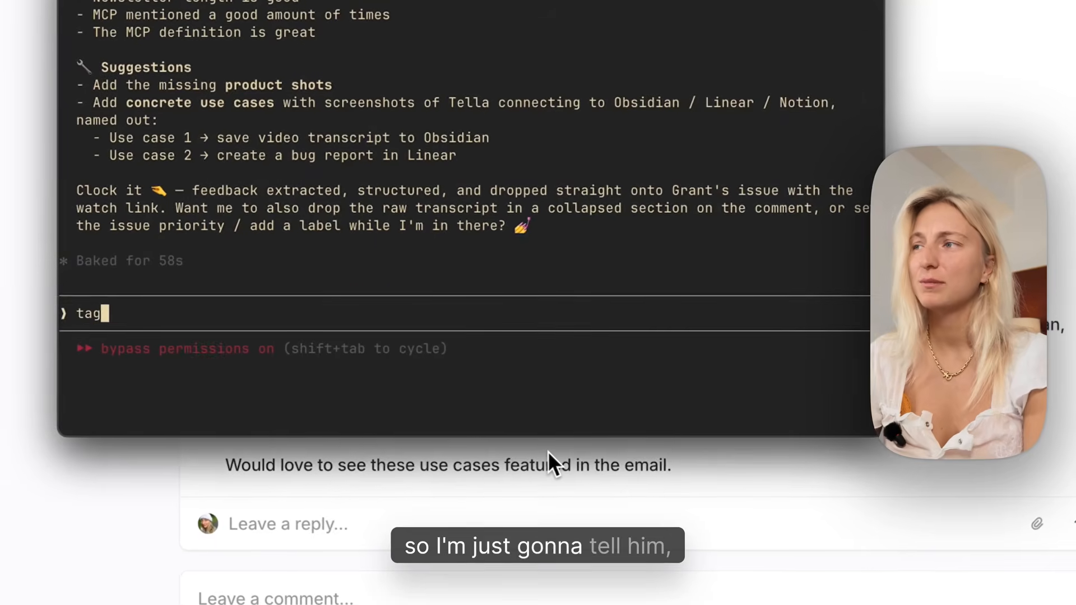
pyautogui.write(' grant in the comment')
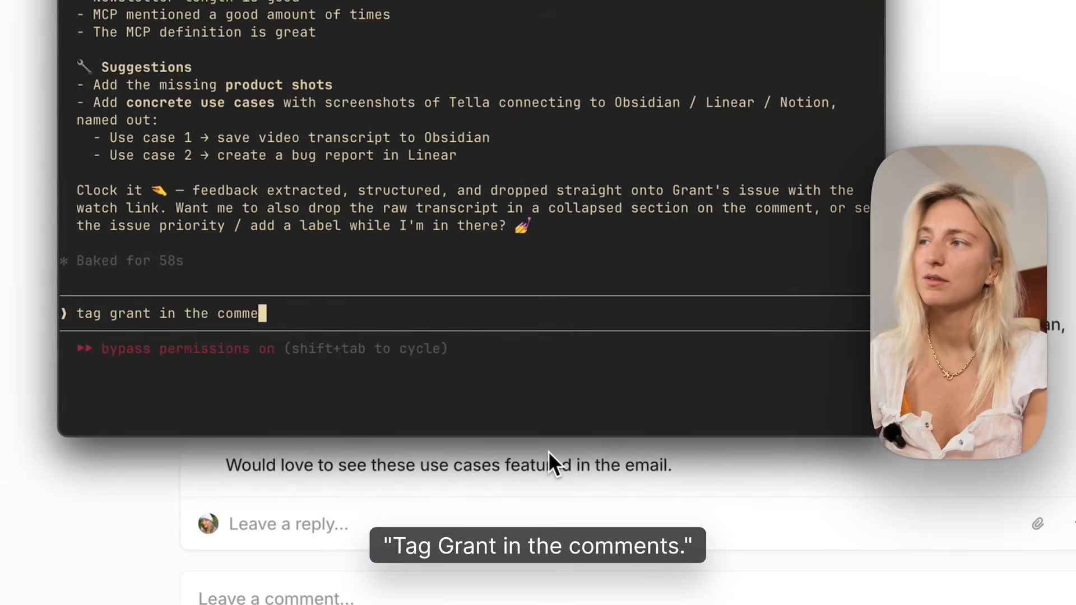
pyautogui.press('Return')
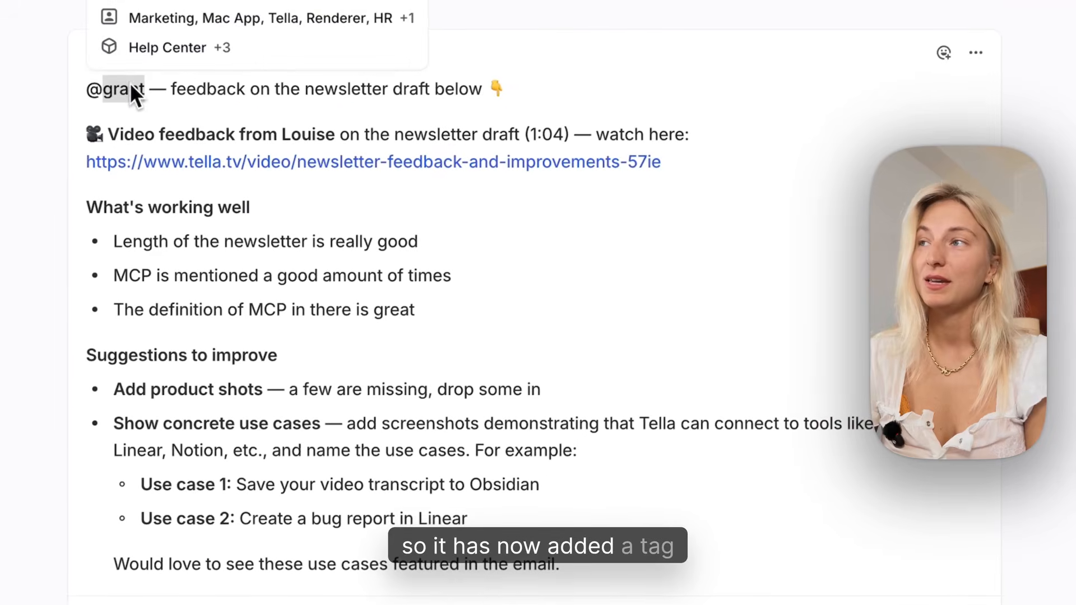